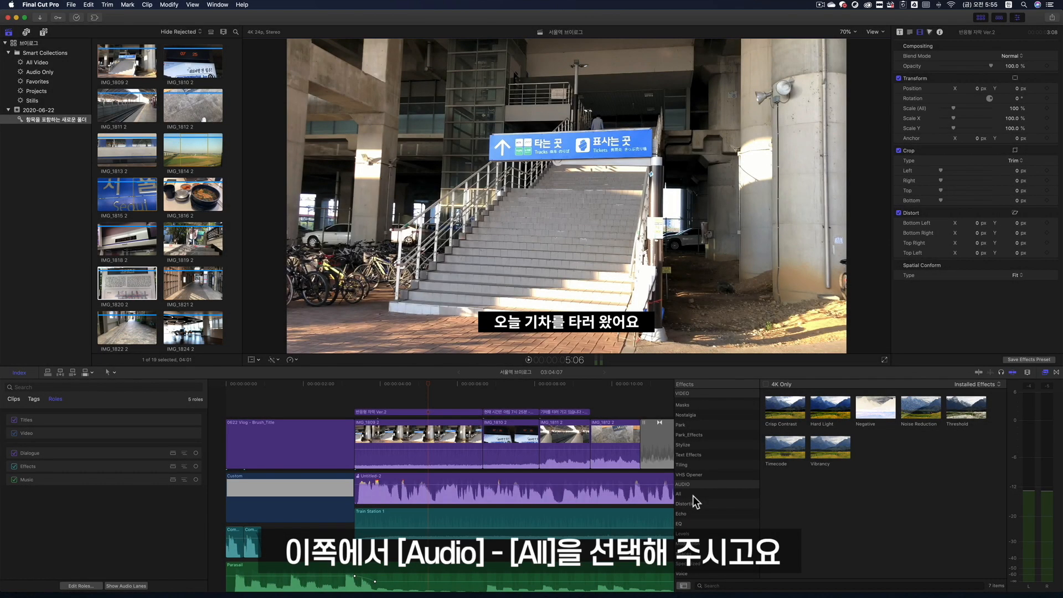
# - Browse the complete collection of installed audio effects
pyautogui.click(693, 495)
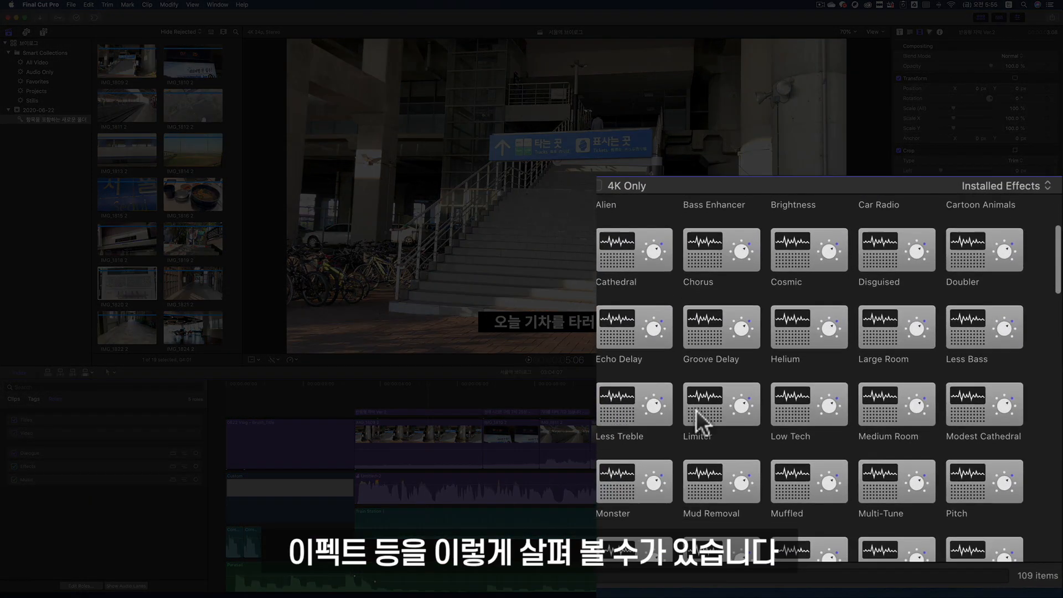
pyautogui.scroll(-10, 697, 410)
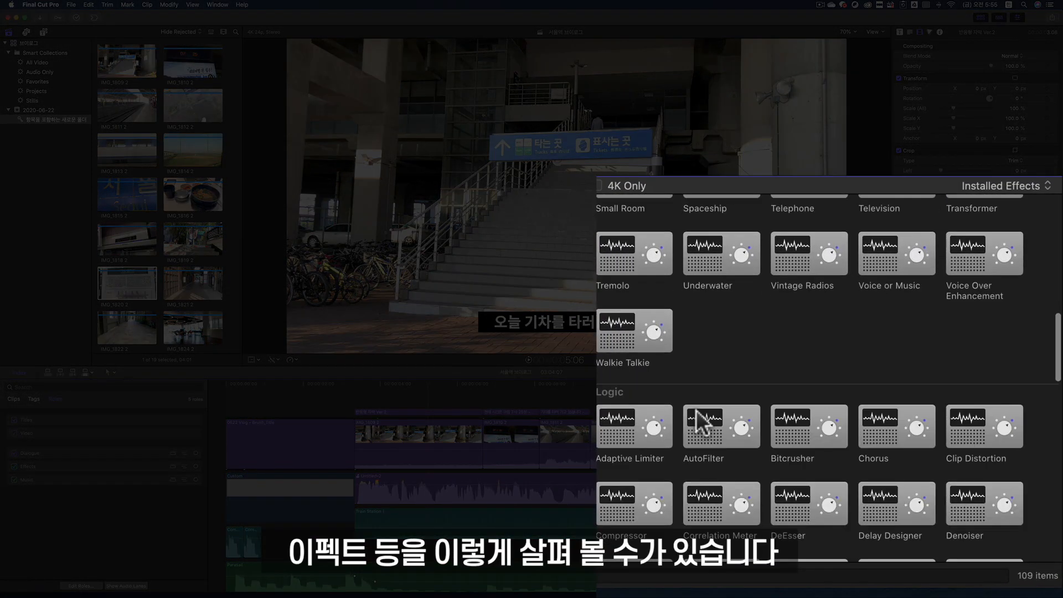
pyautogui.scroll(-2, 817, 502)
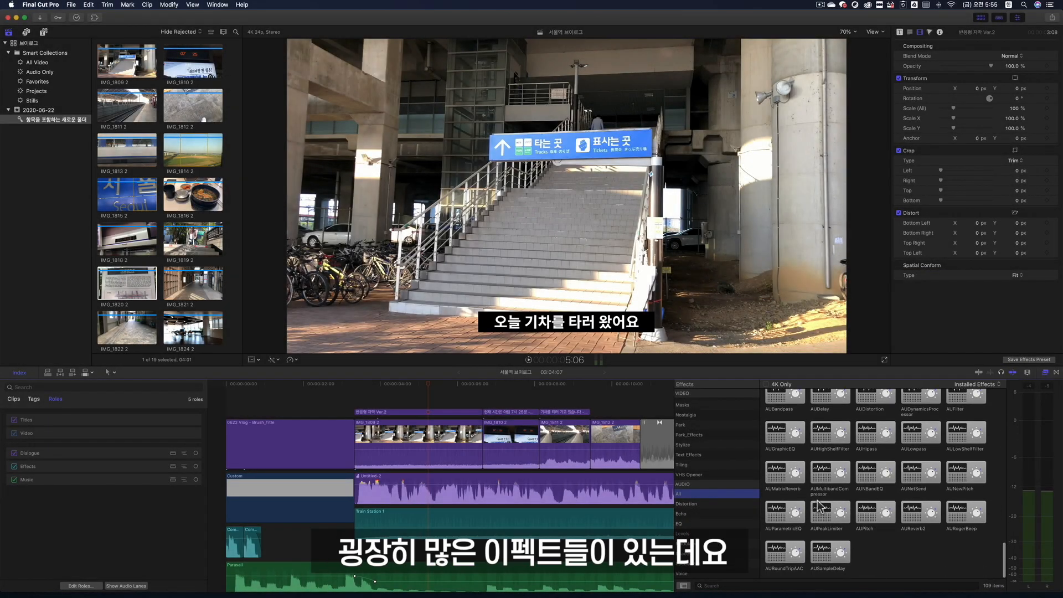
pyautogui.scroll(10, 819, 505)
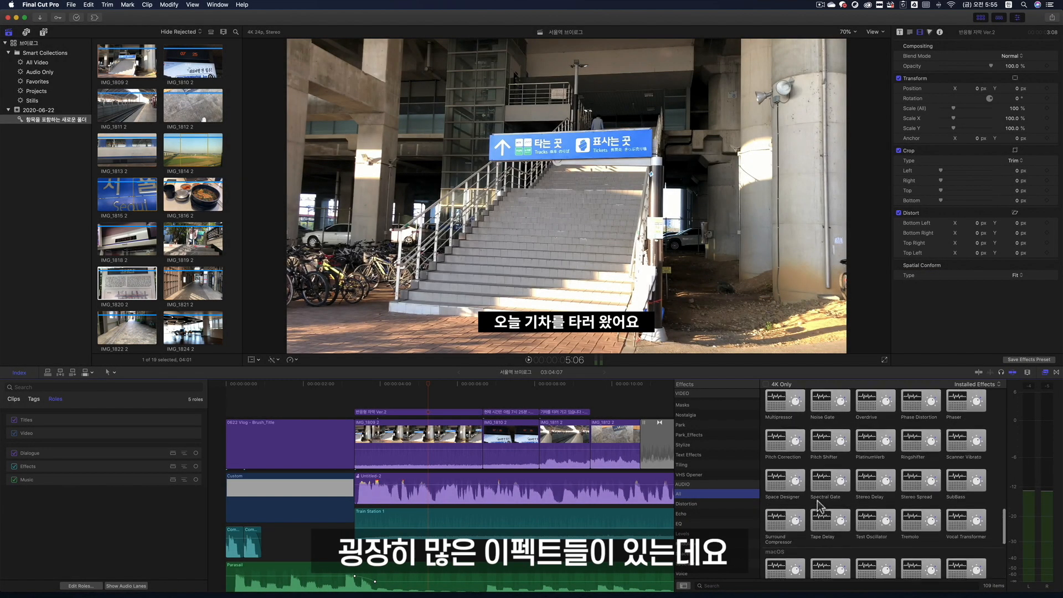
pyautogui.scroll(3, 818, 506)
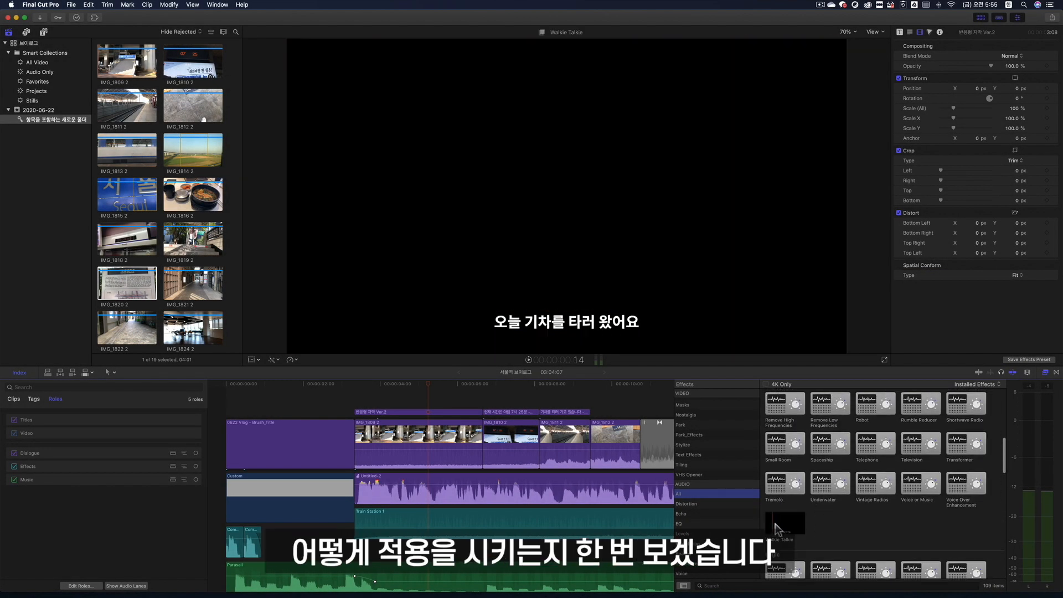
# - Apply the Telephone distortion effect to the Untitled-2 voice clip and show the clip's audio settings
pyautogui.click(694, 505)
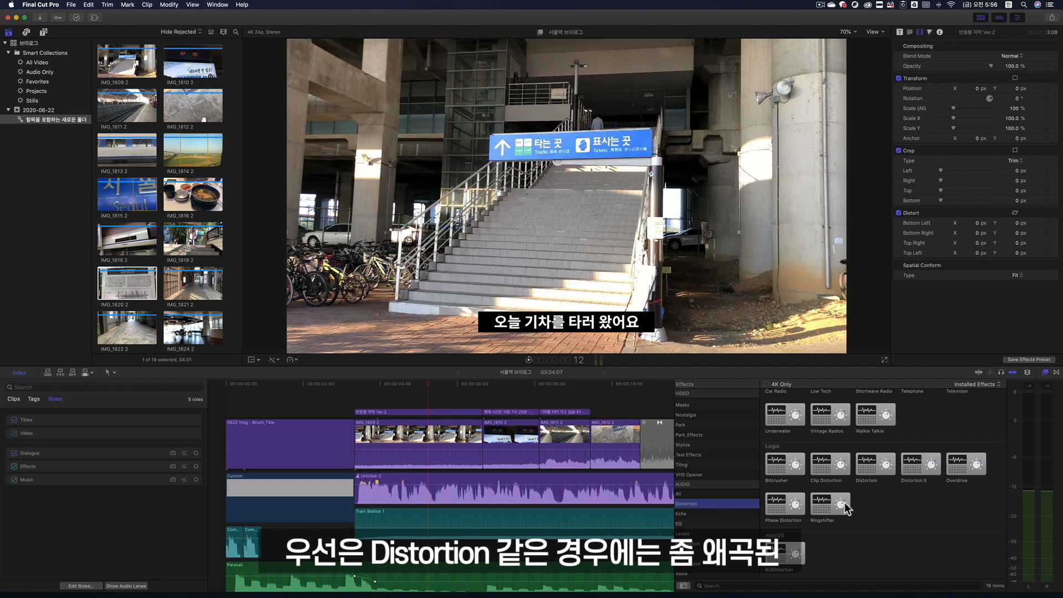
pyautogui.scroll(3, 846, 509)
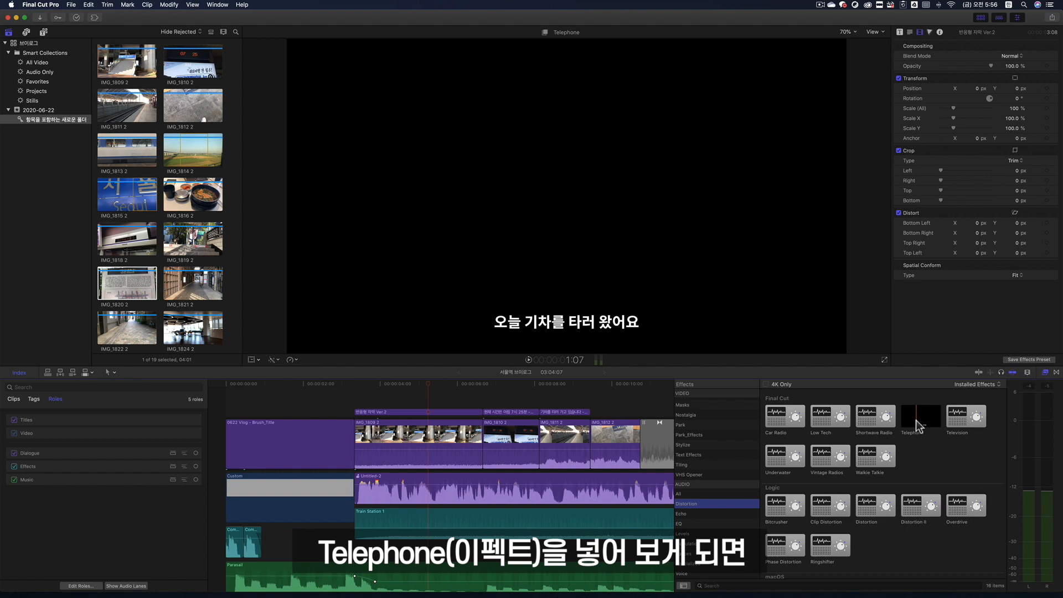
pyautogui.moveTo(916, 420); pyautogui.dragTo(418, 493)
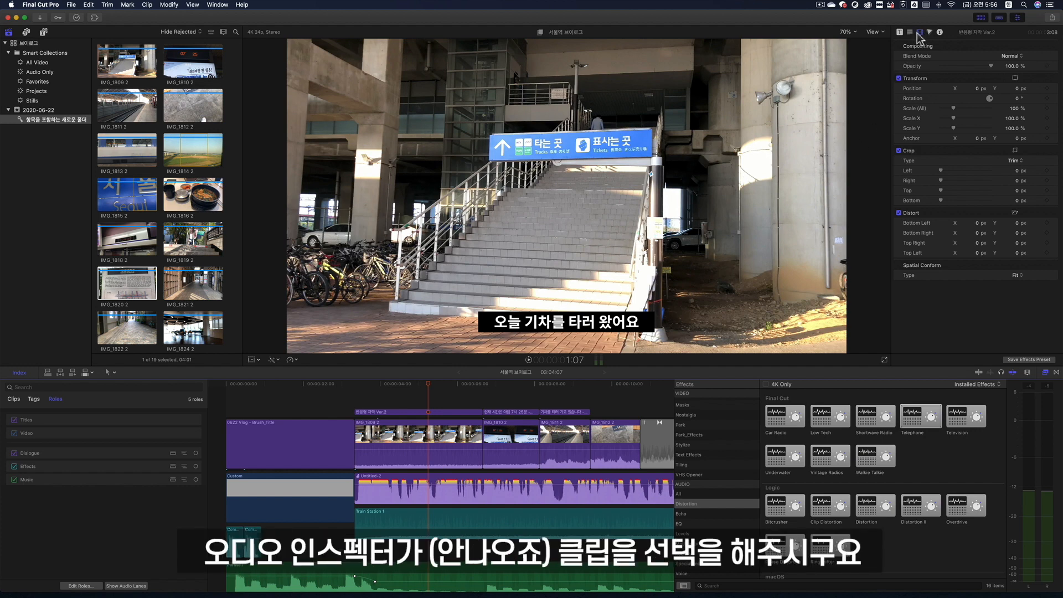
pyautogui.click(431, 478)
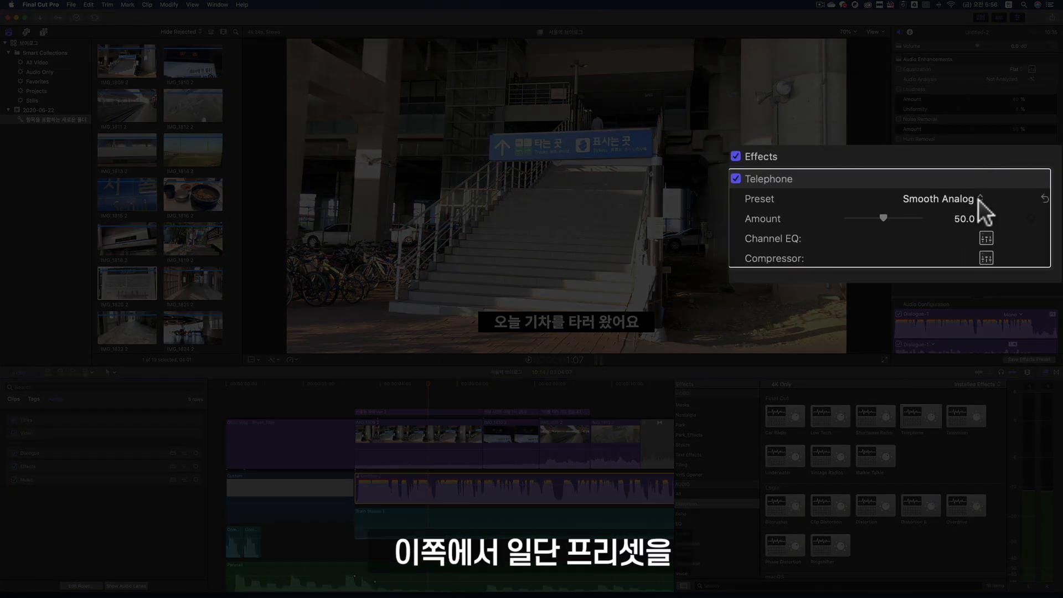
# - Look through the Telephone effect's preset choices and examine its Channel EQ
pyautogui.click(966, 197)
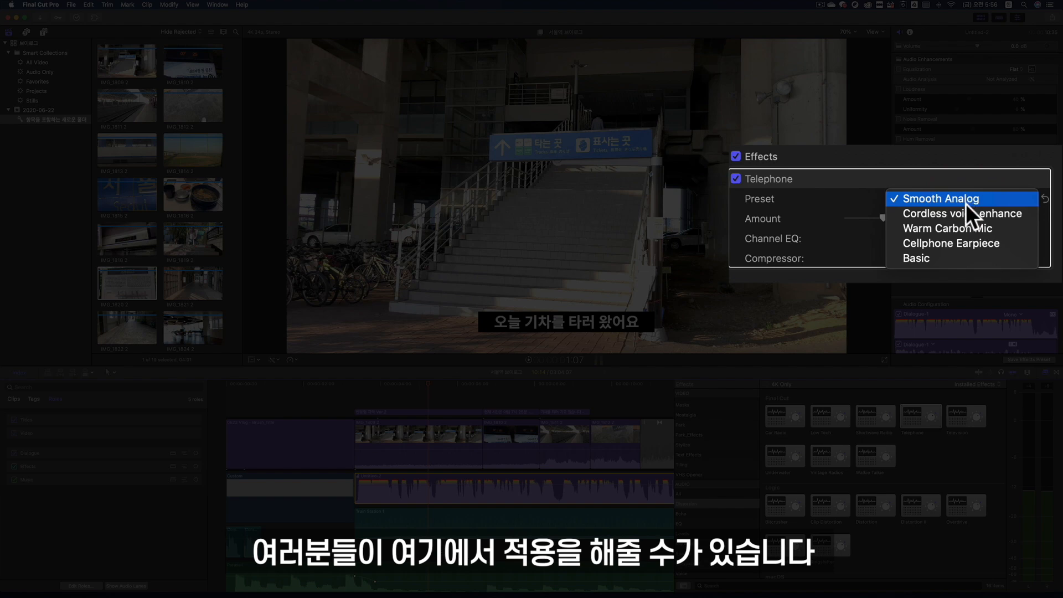
pyautogui.click(820, 202)
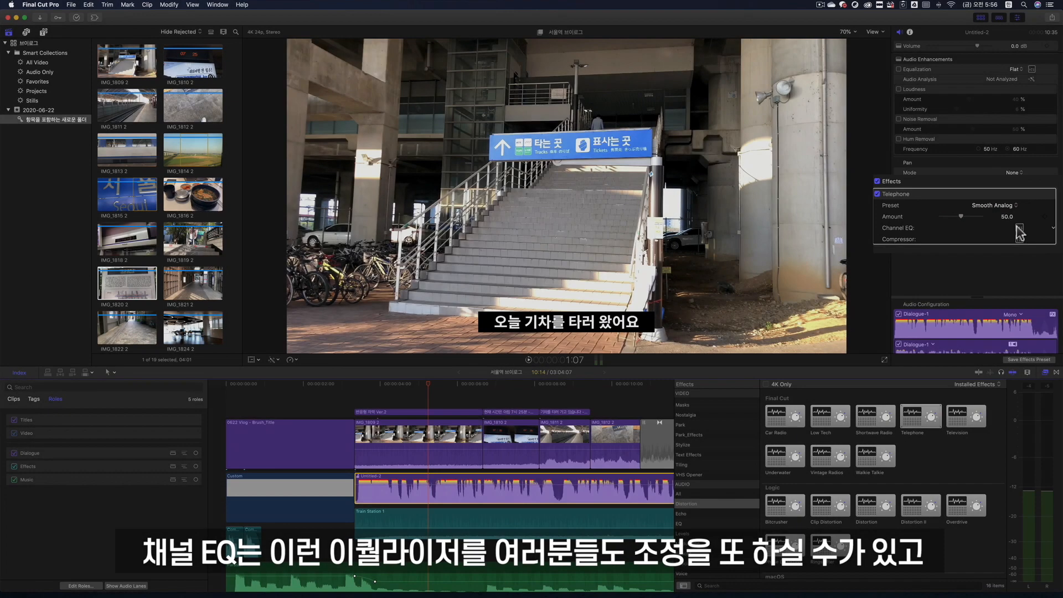
pyautogui.click(1023, 228)
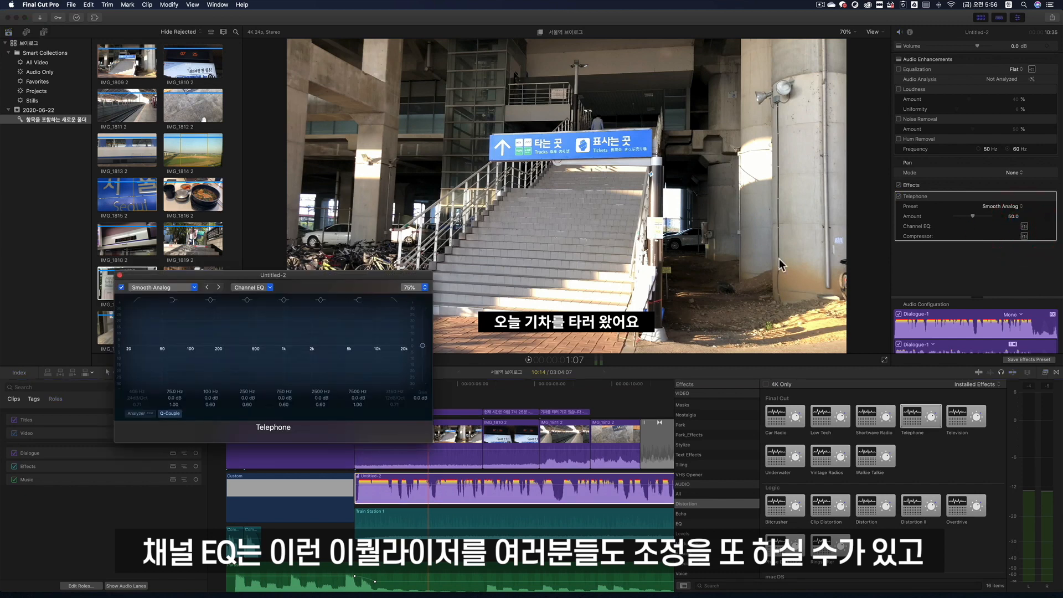
pyautogui.moveTo(343, 278); pyautogui.dragTo(712, 250)
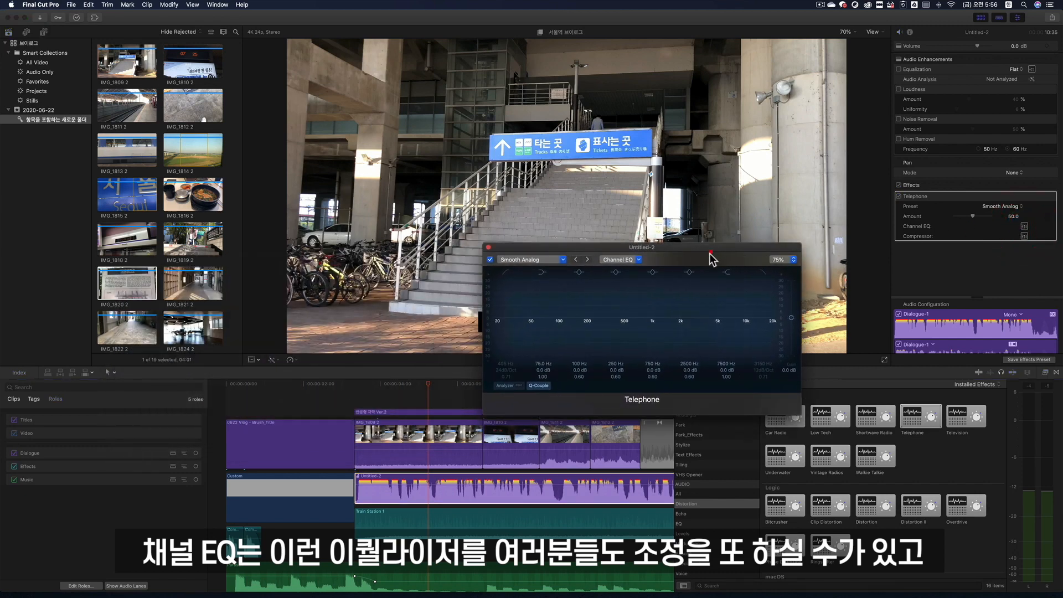
pyautogui.click(489, 247)
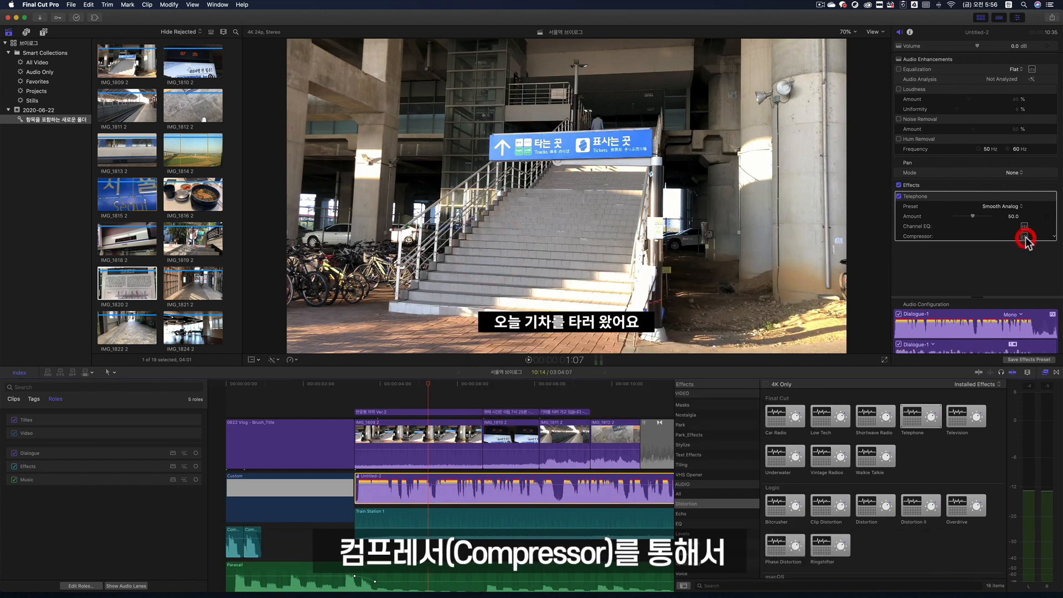
# - Examine the controls in the Telephone effect's Compressor
pyautogui.click(1024, 237)
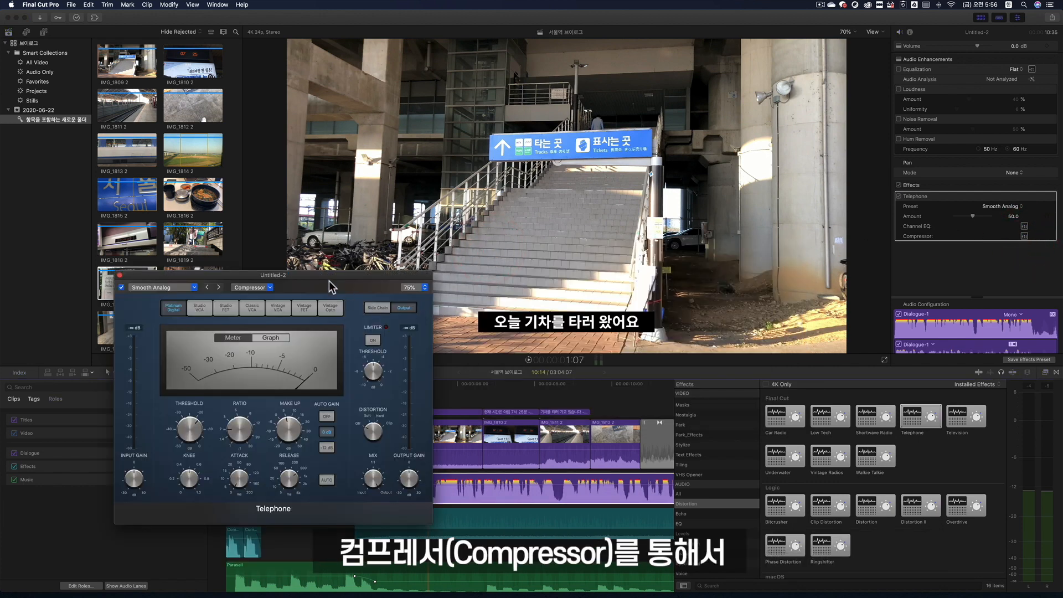
pyautogui.moveTo(329, 280); pyautogui.dragTo(674, 240)
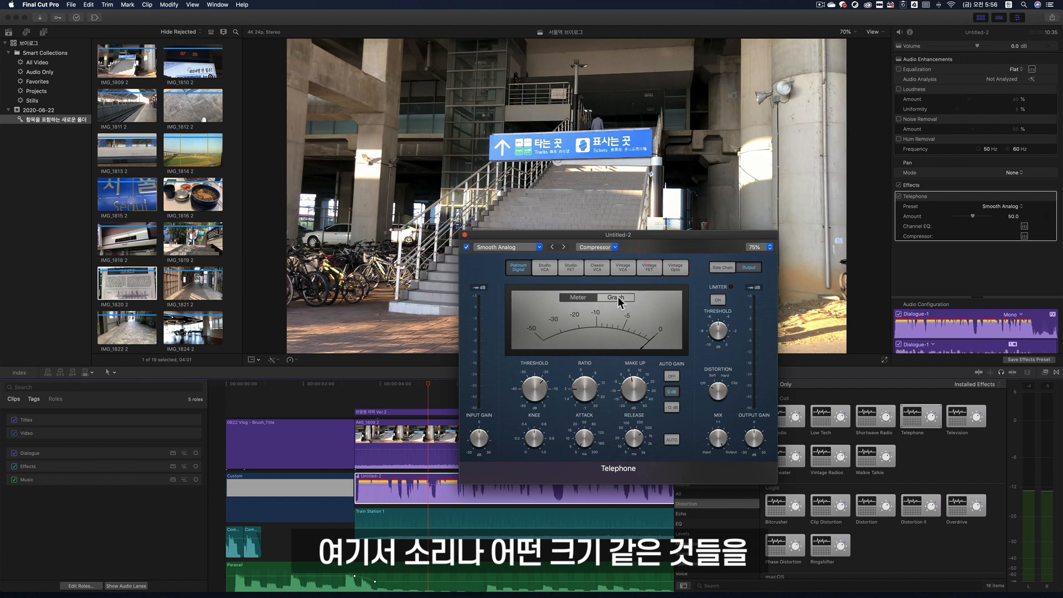
pyautogui.moveTo(711, 334)
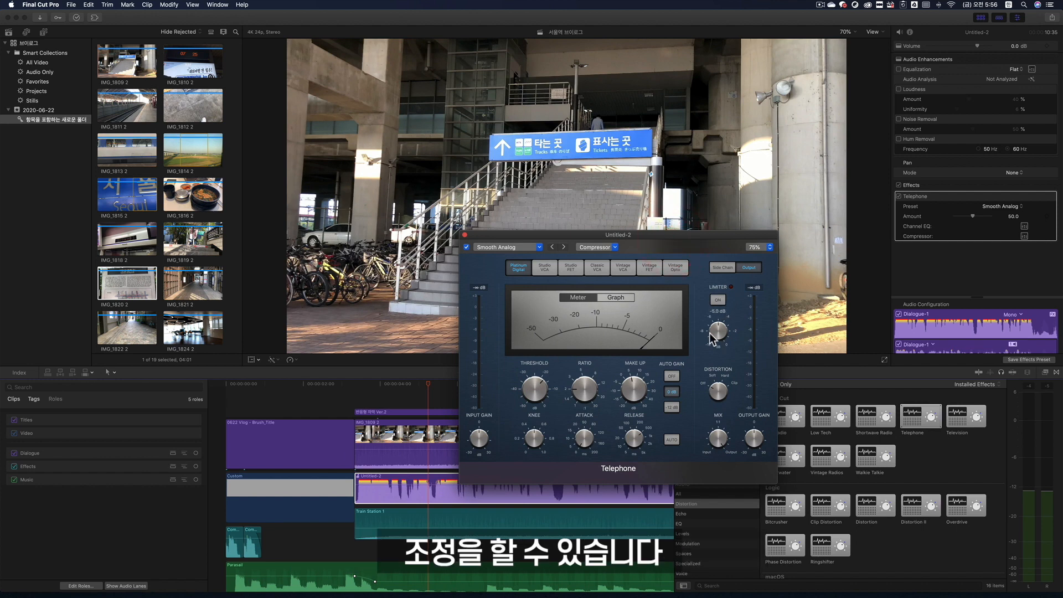
pyautogui.click(464, 234)
# - Play back the Untitled-2 voice clip from its start to hear the Smooth Analog preset
pyautogui.click(363, 382)
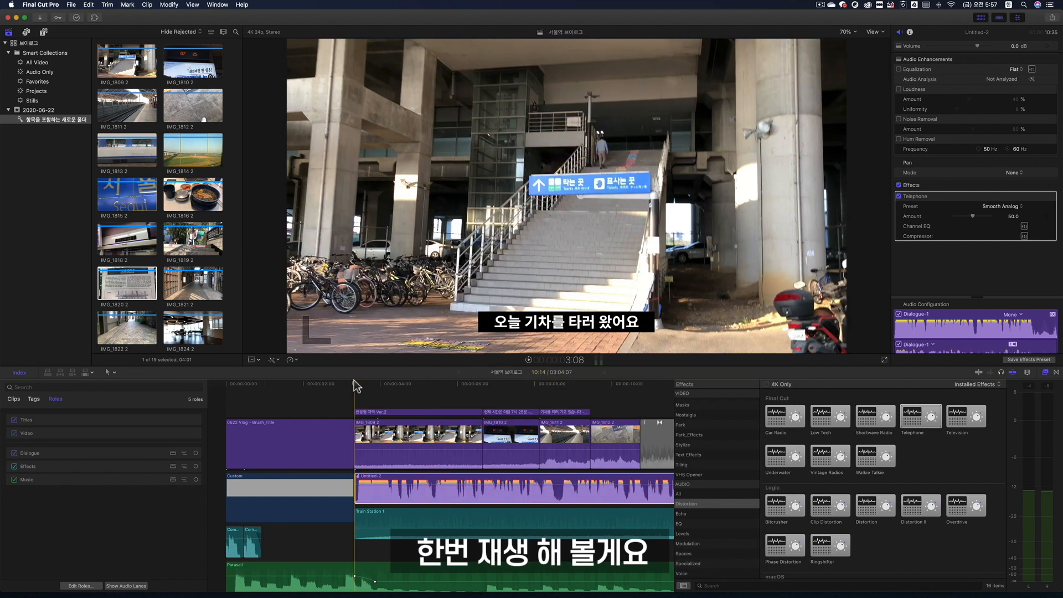
pyautogui.click(528, 361)
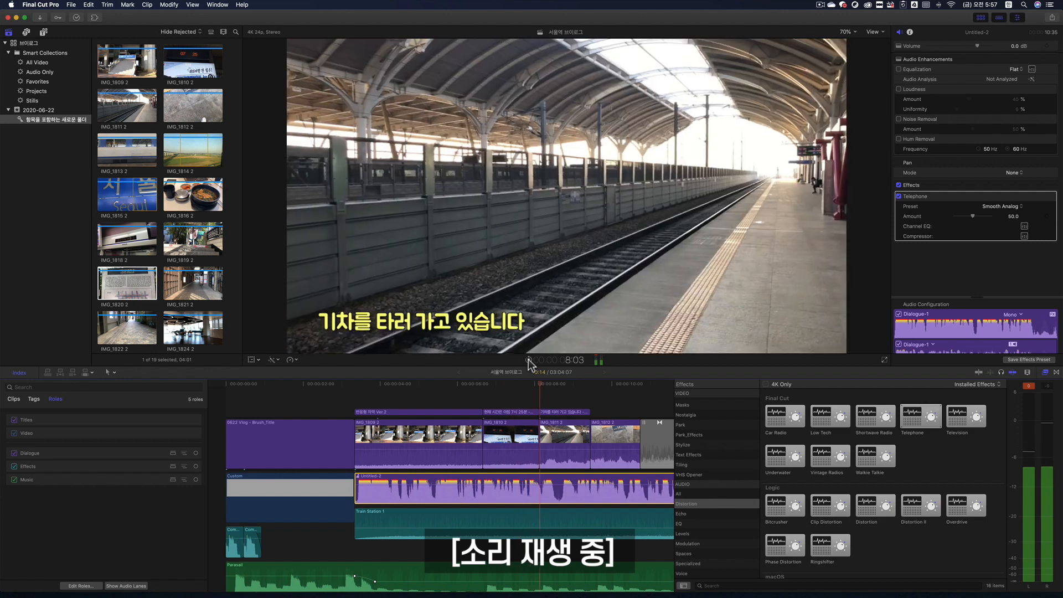
pyautogui.click(529, 360)
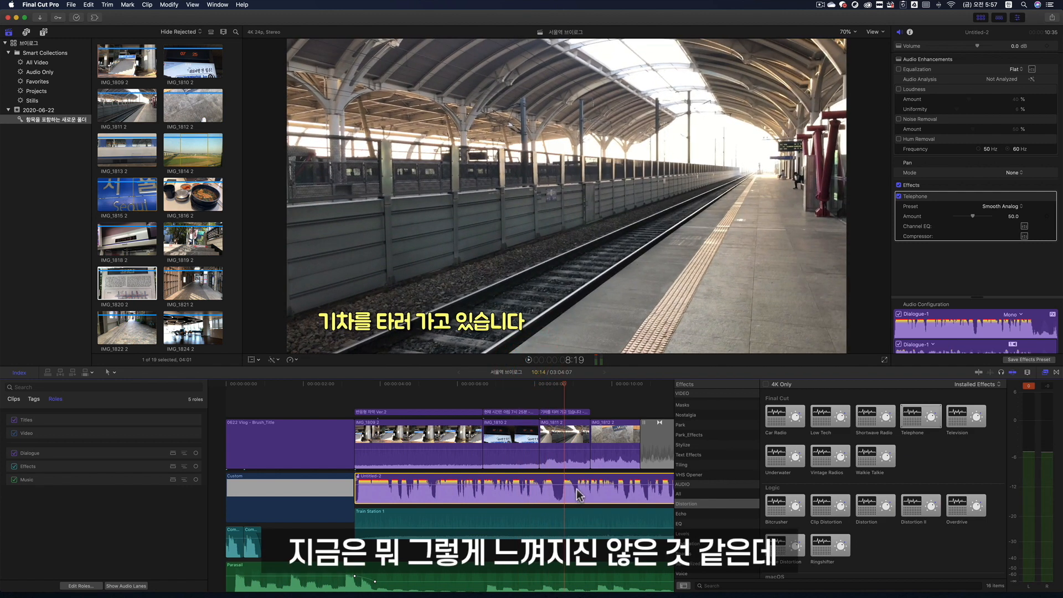
# - Turn on the Limiter in the Telephone effect's Compressor, comparing the clip's waveform with it off and on
pyautogui.click(1047, 235)
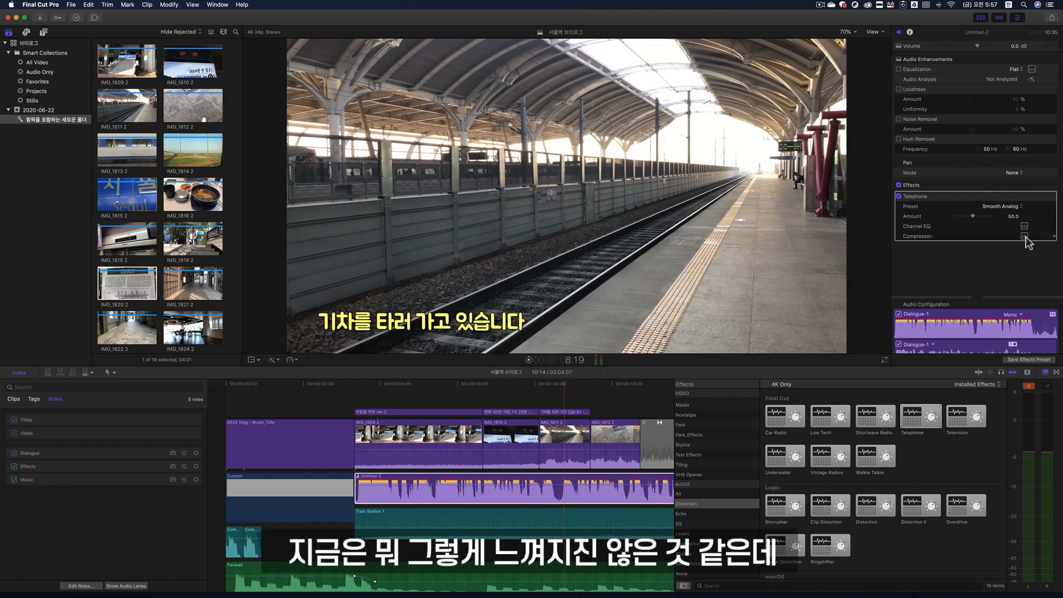
pyautogui.click(1025, 236)
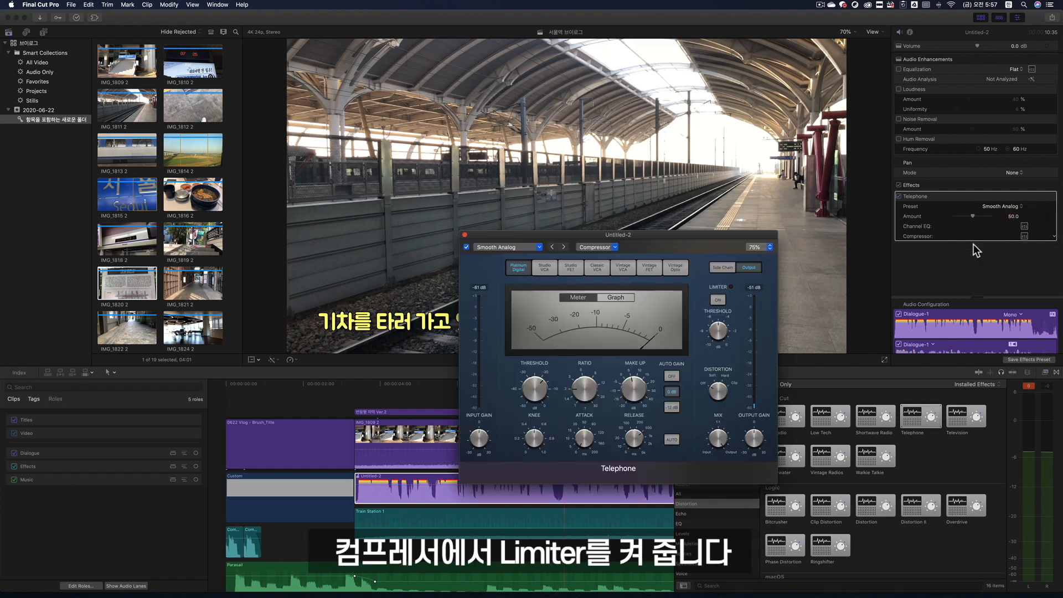
pyautogui.click(718, 302)
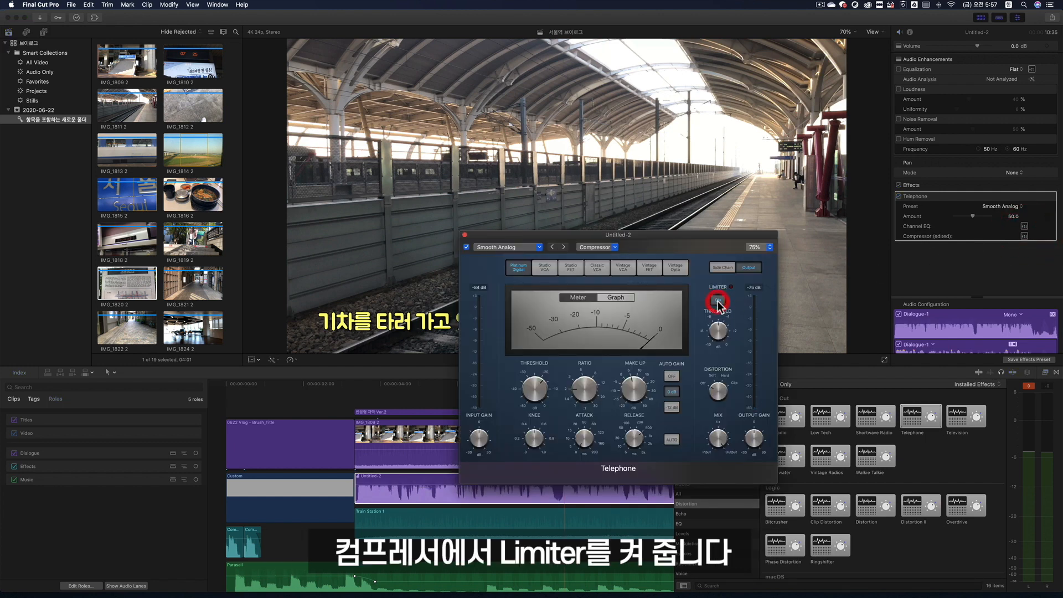
pyautogui.click(855, 54)
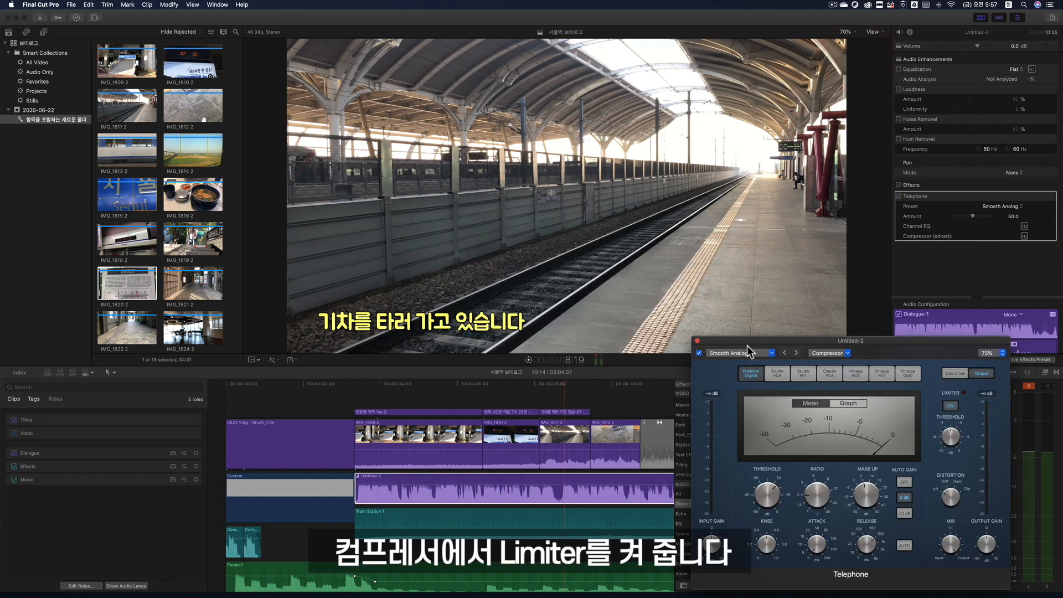
pyautogui.moveTo(747, 346); pyautogui.dragTo(721, 296)
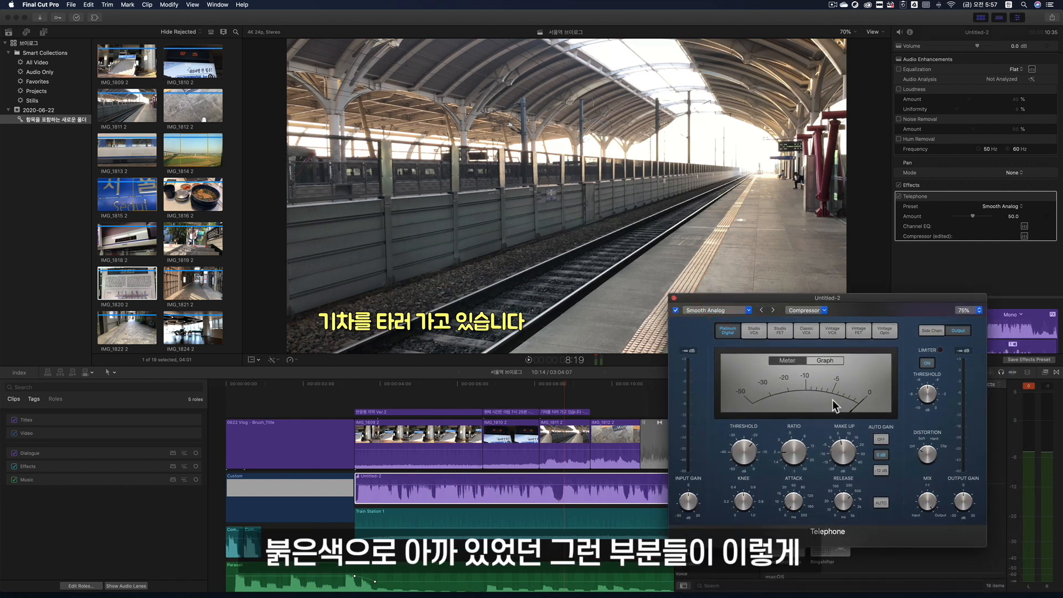
pyautogui.click(928, 364)
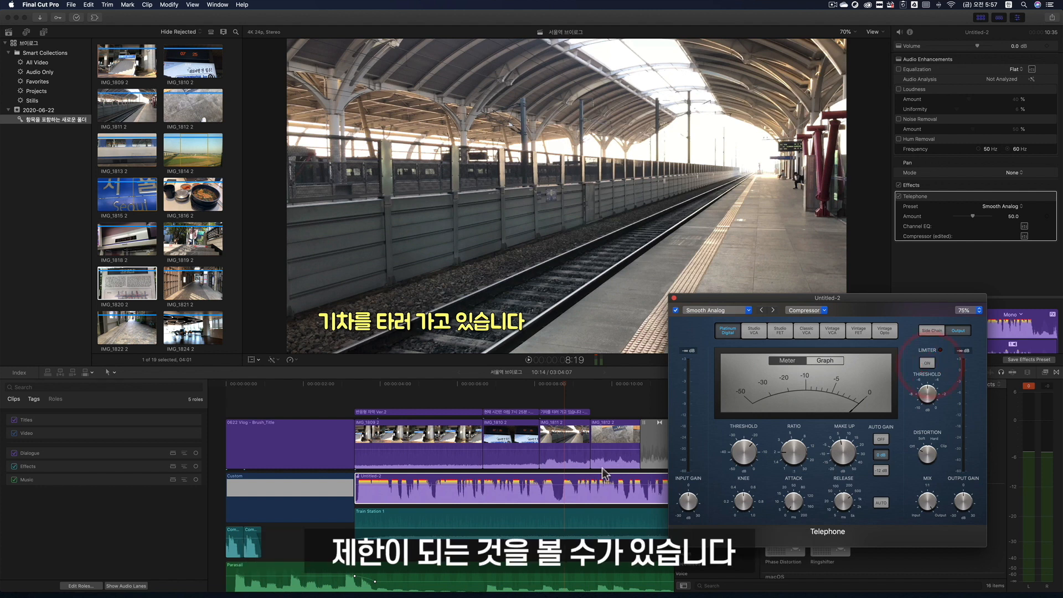
pyautogui.click(928, 366)
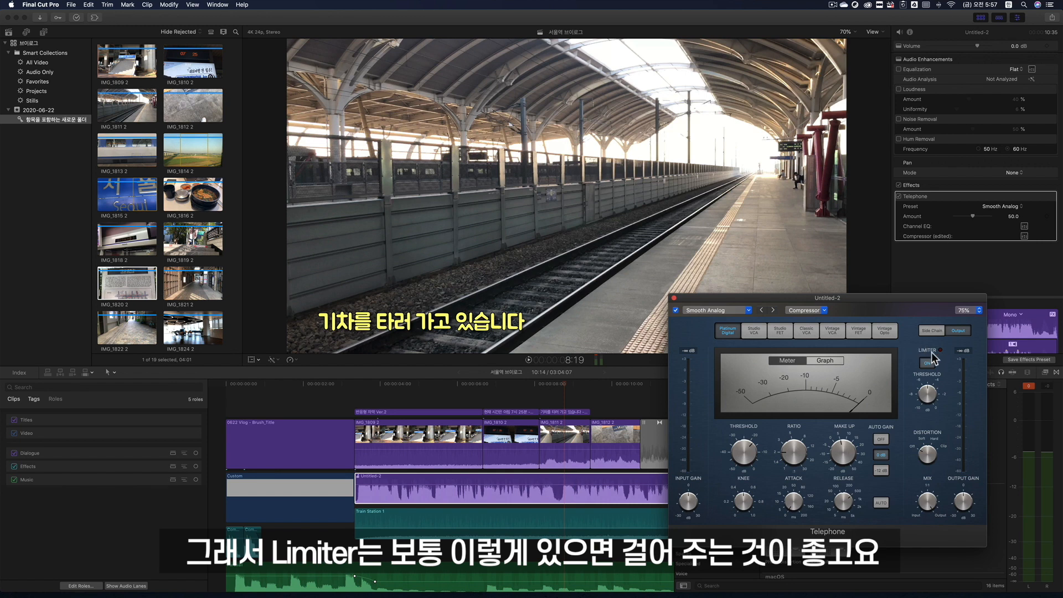
pyautogui.click(674, 299)
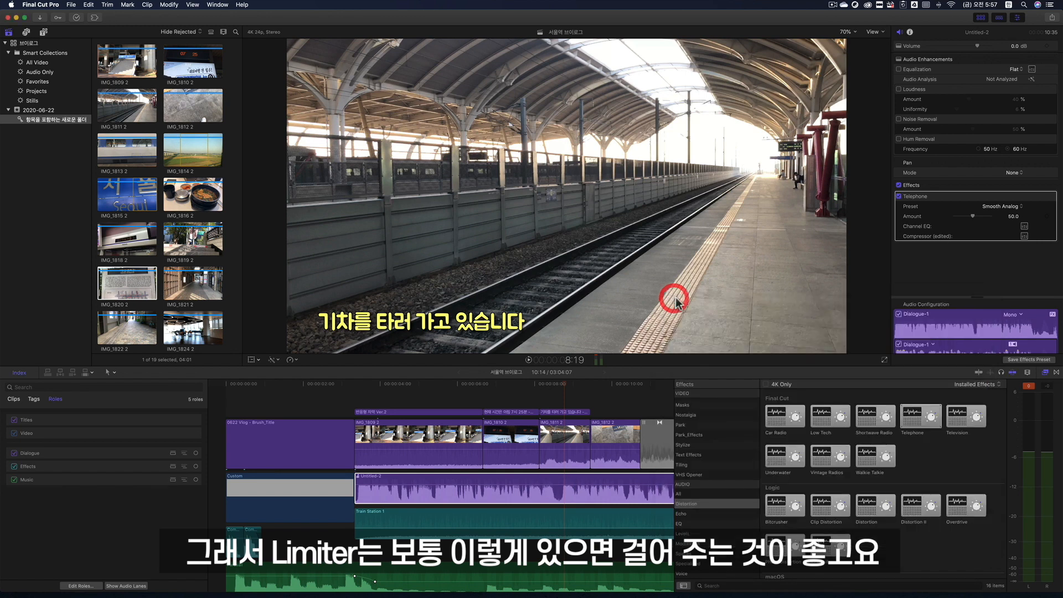
# - Change the Telephone effect's preset to Basic and play back the voice clip from near its start
pyautogui.click(1011, 207)
pyautogui.click(1000, 237)
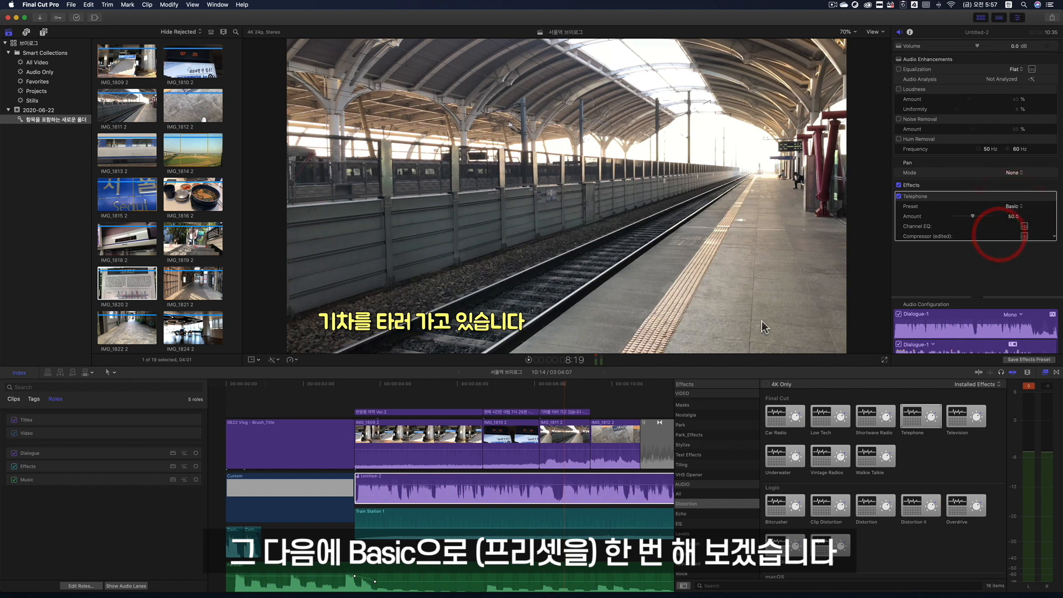
pyautogui.click(365, 386)
pyautogui.click(363, 386)
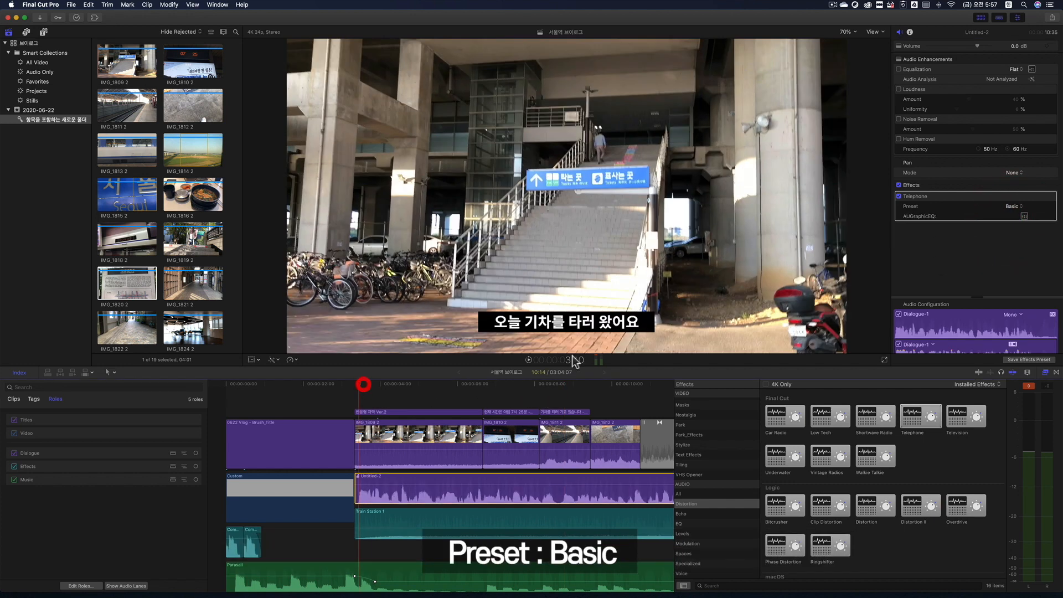
pyautogui.click(529, 360)
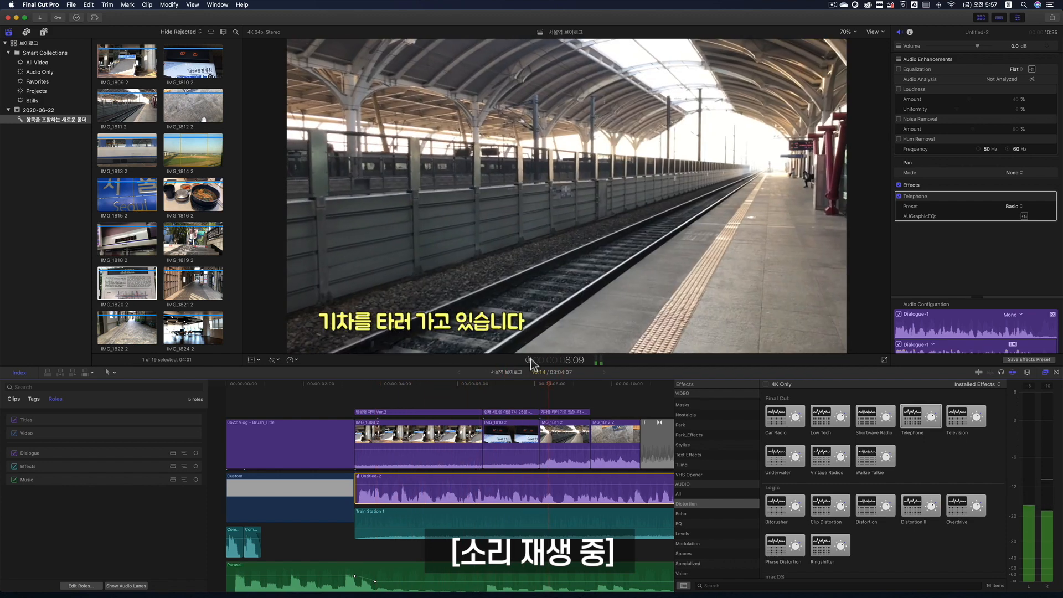
pyautogui.click(530, 361)
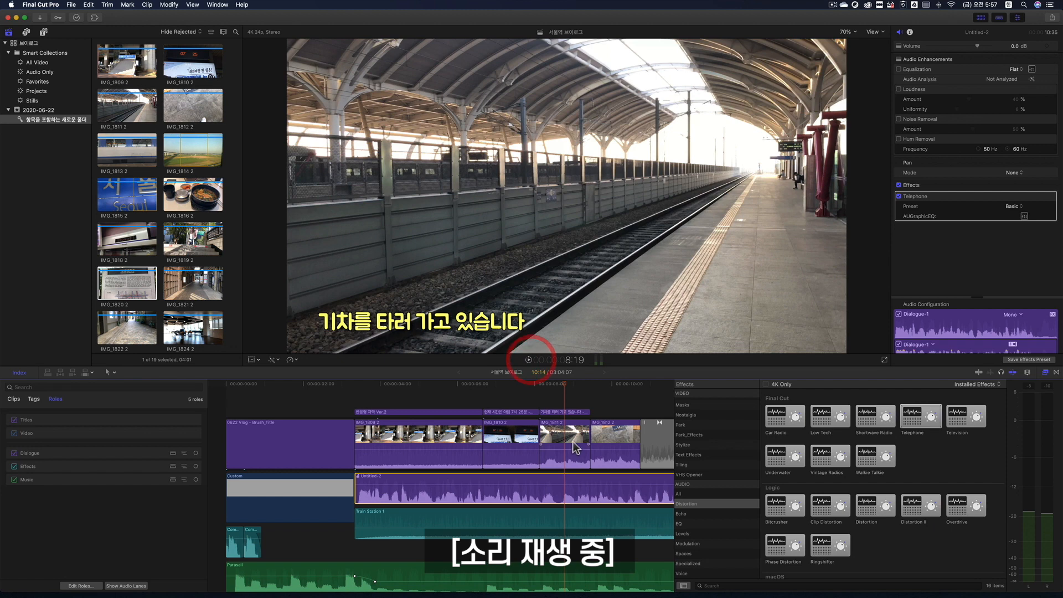
pyautogui.click(557, 385)
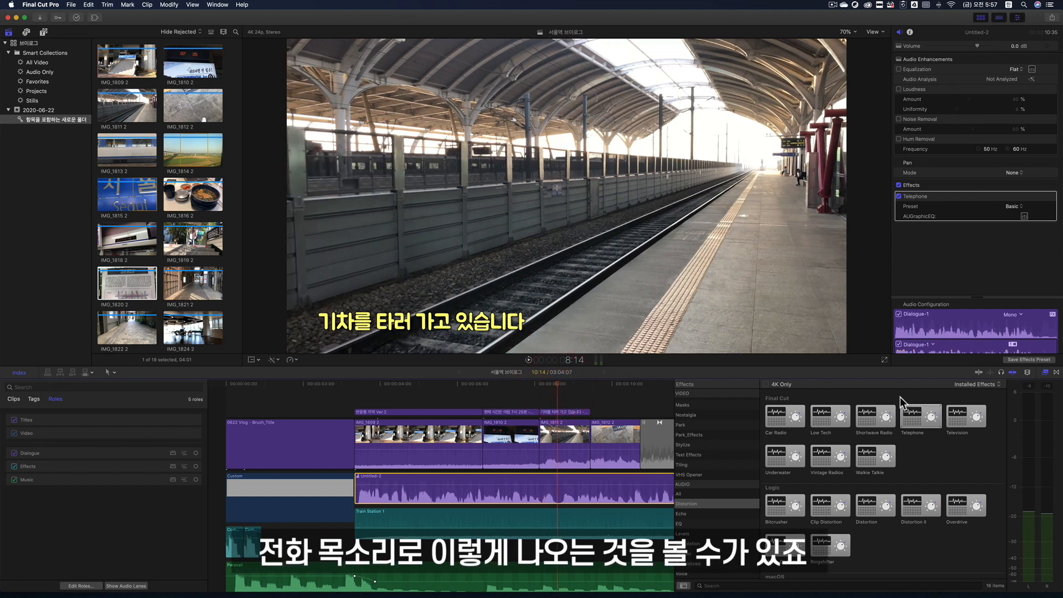
# - Remove the Telephone effect from the Untitled-2 voice clip
pyautogui.click(908, 317)
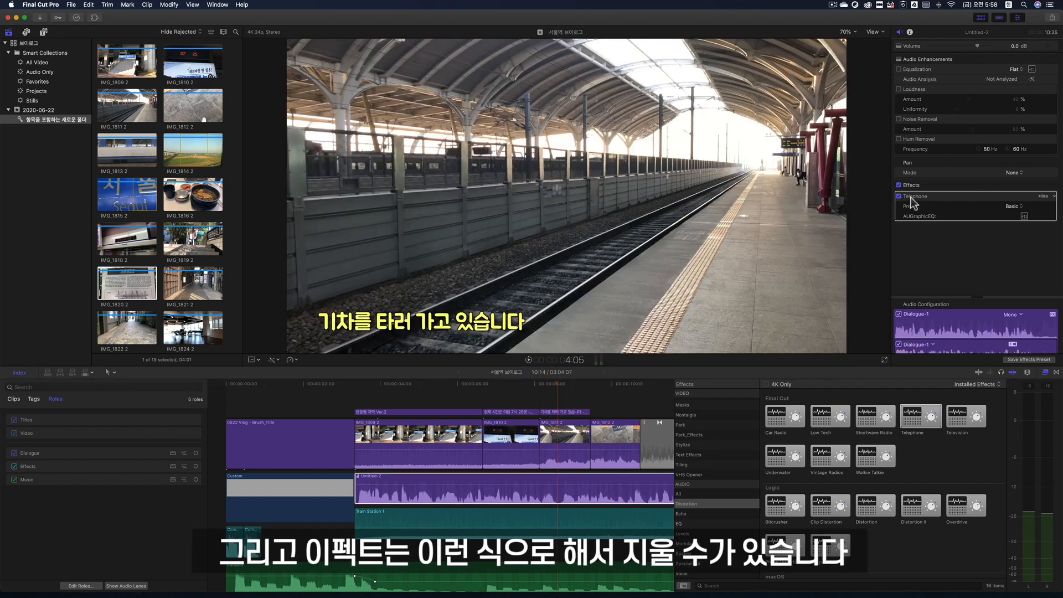
pyautogui.click(912, 200)
pyautogui.click(912, 200)
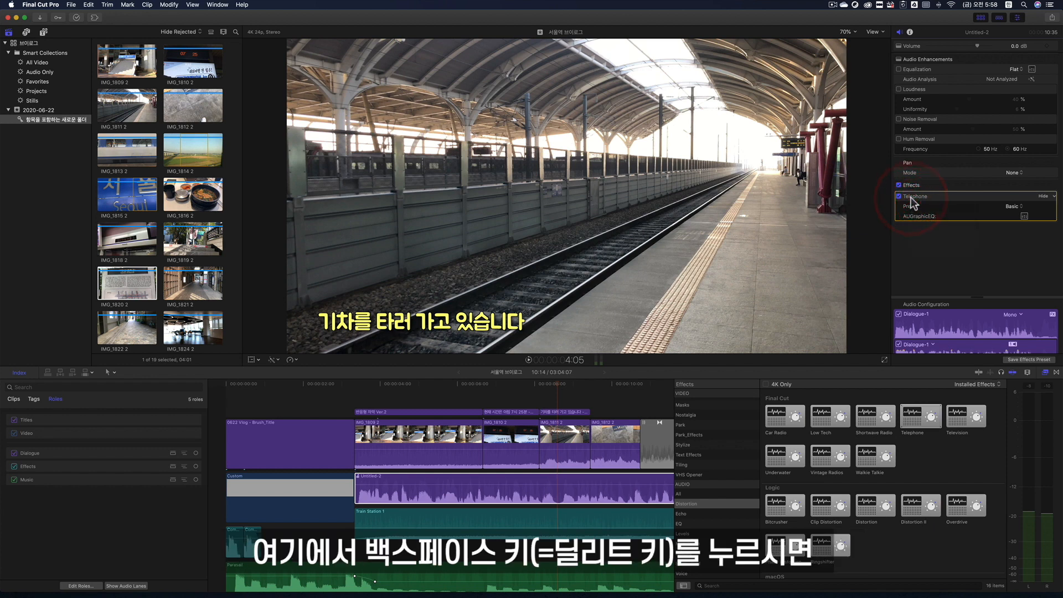
pyautogui.press('BackSpace')
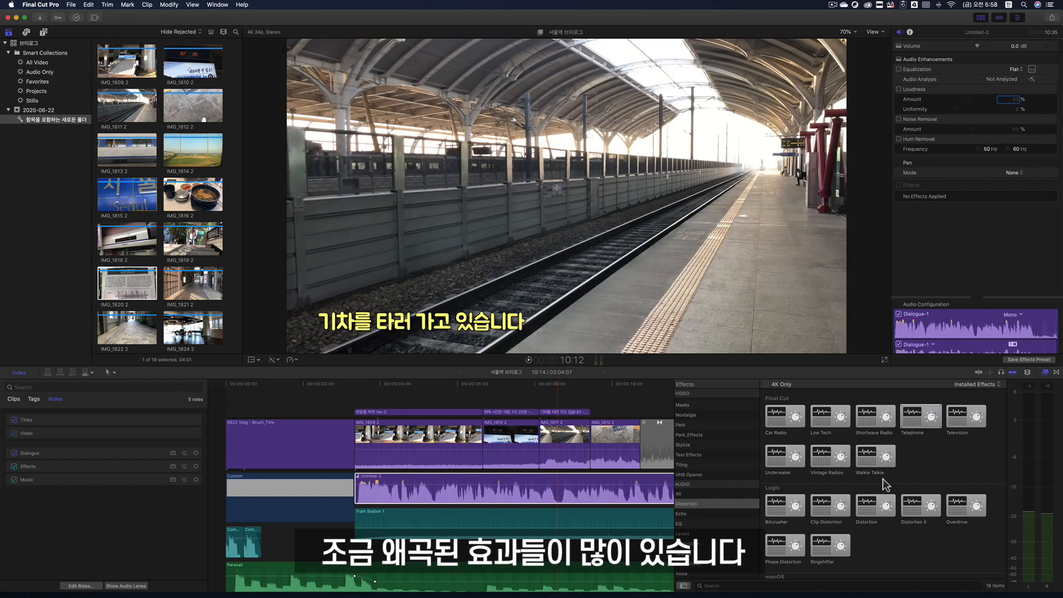
# - Apply the Logic Distortion effect to the Untitled-2 voice clip and set its preset to Heavy Distortion
pyautogui.scroll(-1, 883, 479)
pyautogui.click(884, 495)
pyautogui.moveTo(885, 494); pyautogui.dragTo(529, 490)
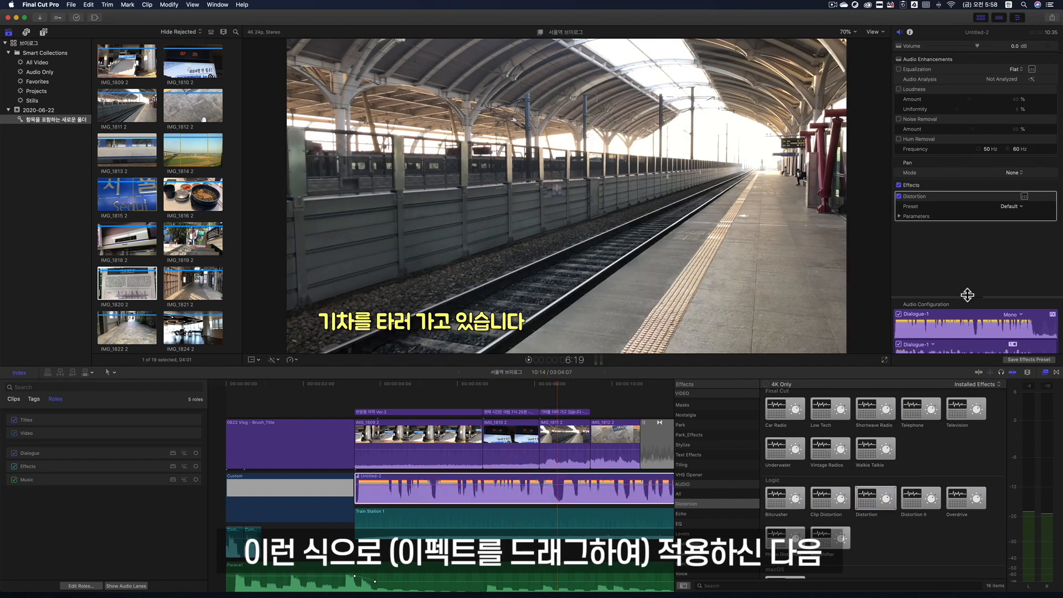
pyautogui.click(1025, 196)
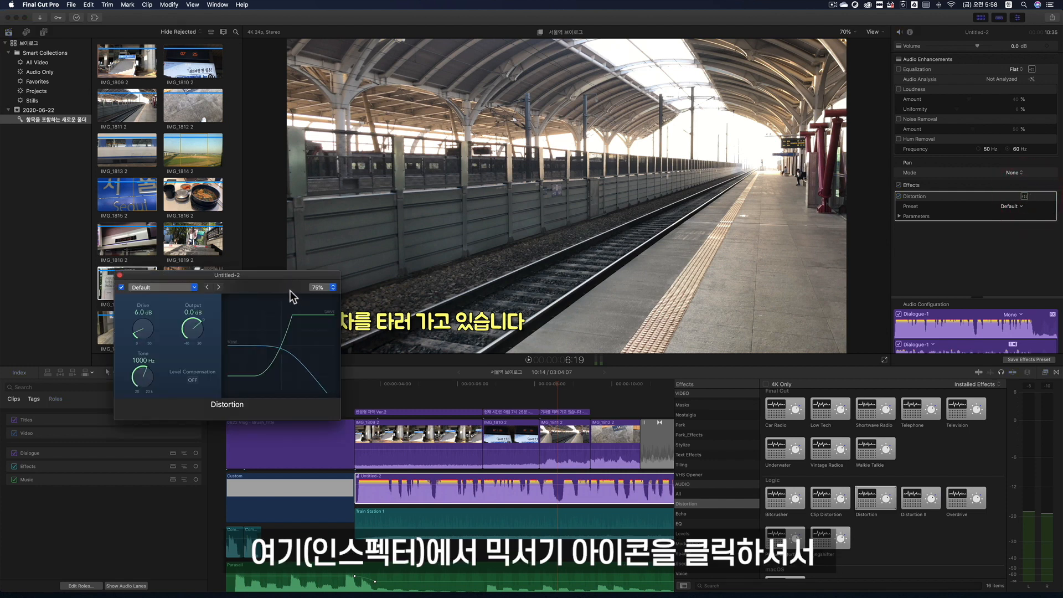
pyautogui.moveTo(282, 277); pyautogui.dragTo(804, 240)
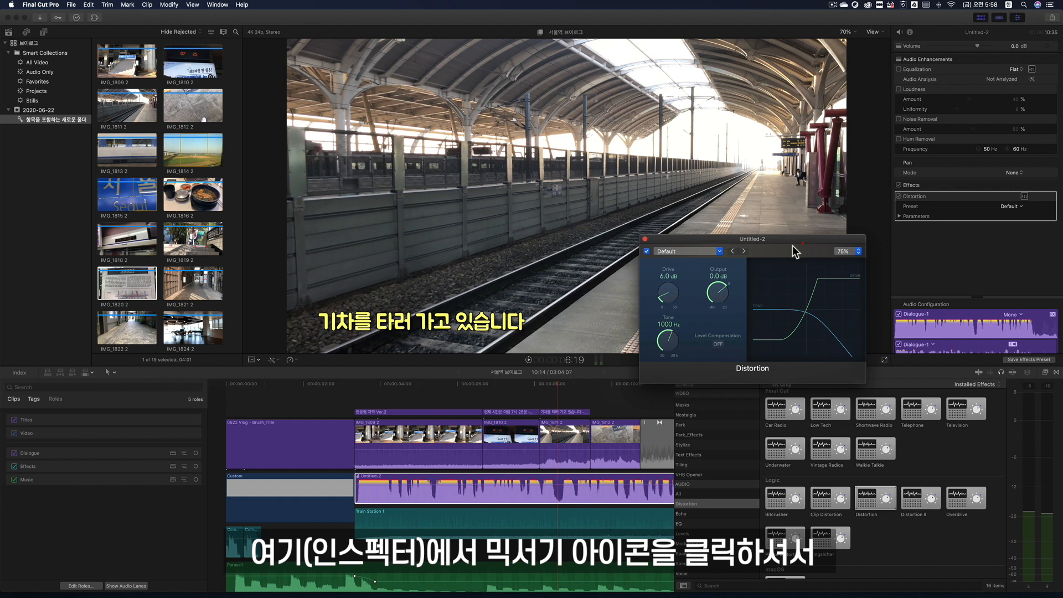
pyautogui.click(678, 254)
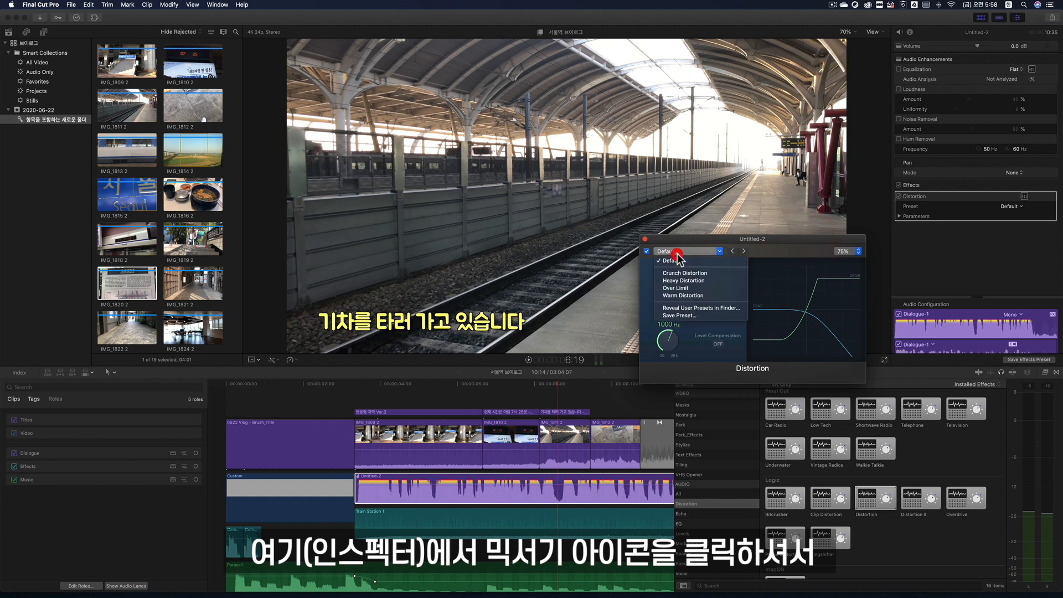
pyautogui.click(689, 281)
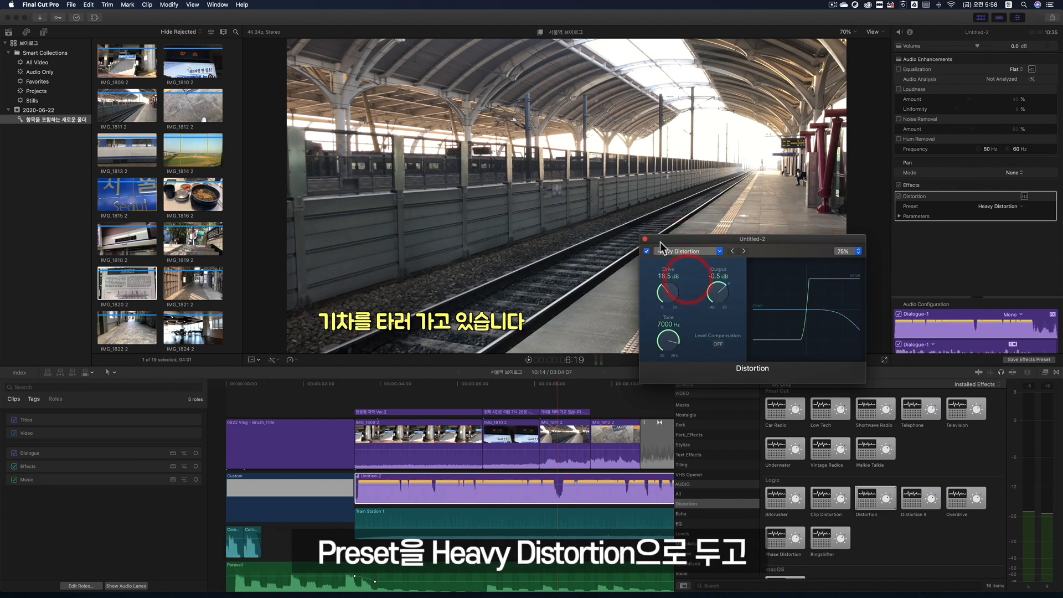
# - Play back the voice clip from near its start to hear the Heavy Distortion preset
pyautogui.click(414, 384)
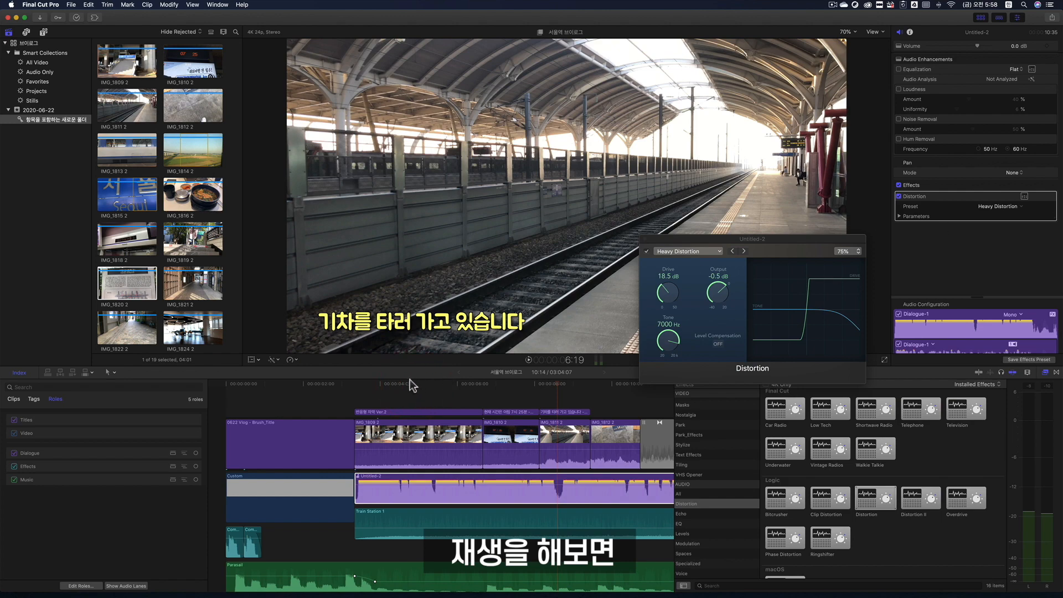
pyautogui.click(367, 383)
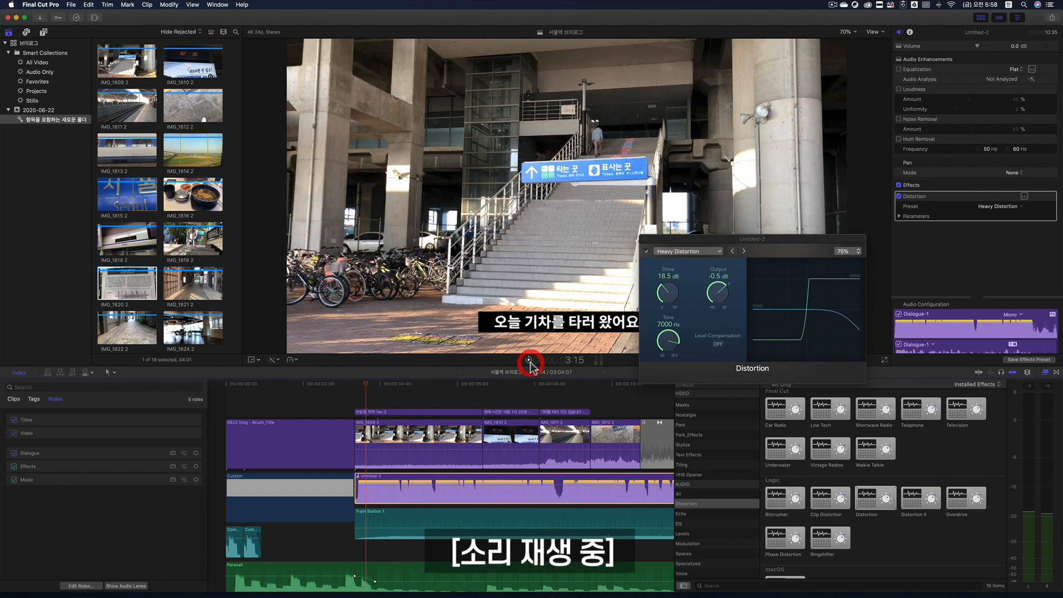
pyautogui.click(529, 360)
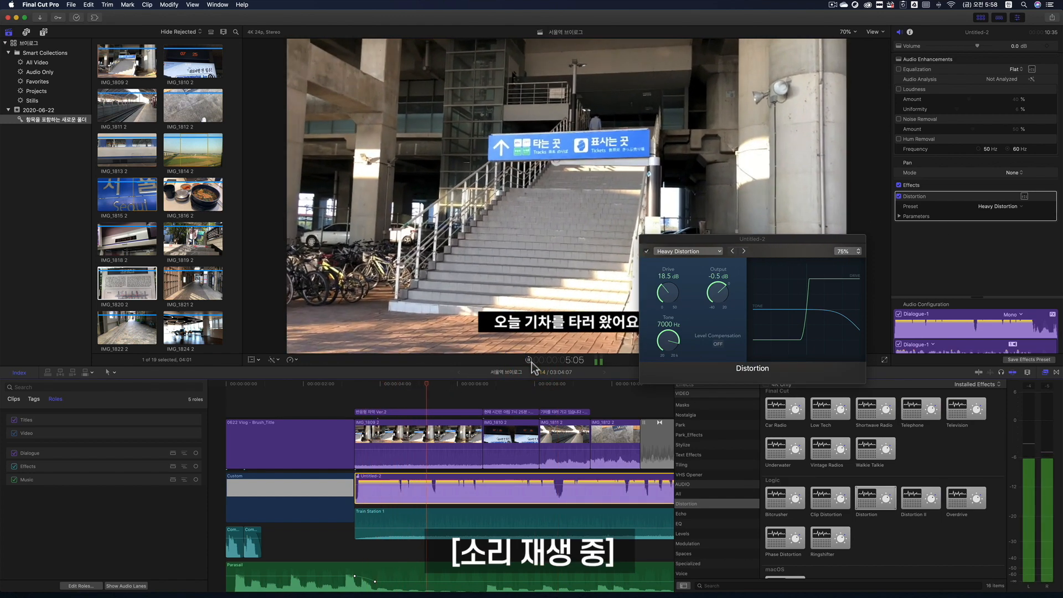
pyautogui.click(529, 361)
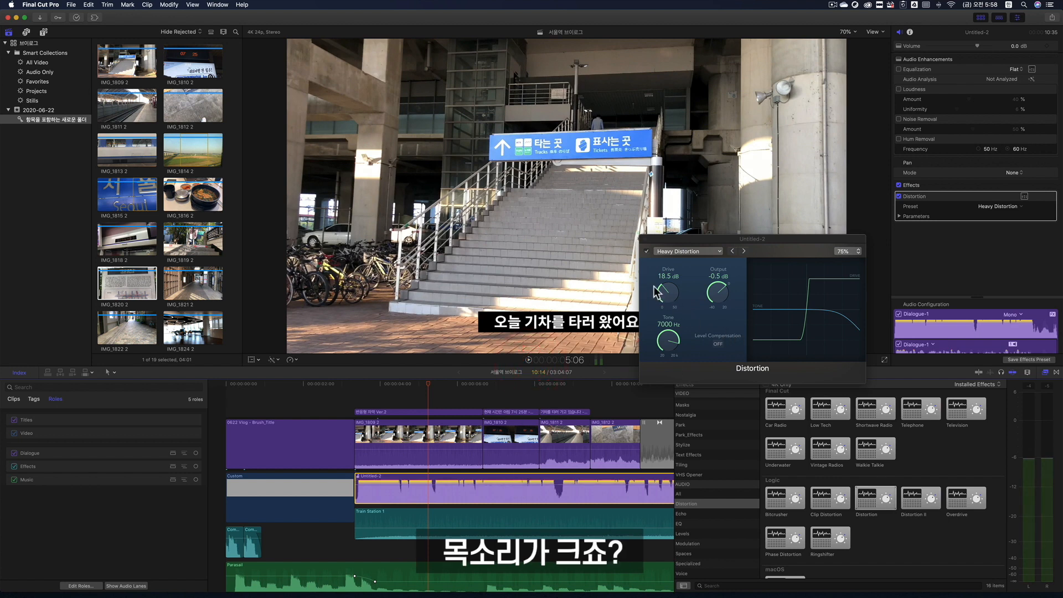
# - Change the Distortion effect's preset to Crunch Distortion and continue playing back the voice clip
pyautogui.click(689, 251)
pyautogui.click(692, 275)
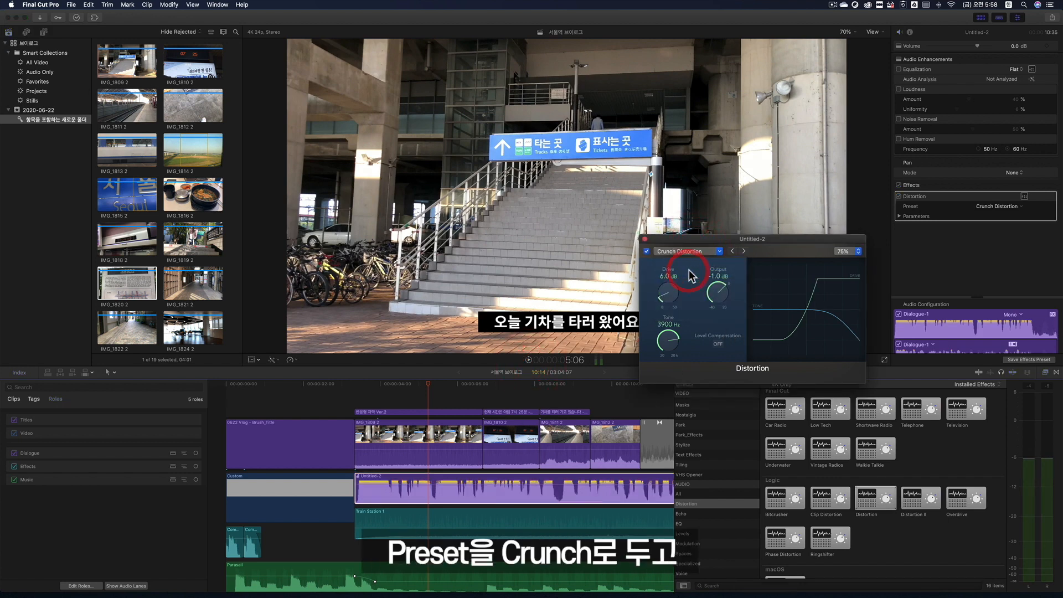
pyautogui.click(529, 361)
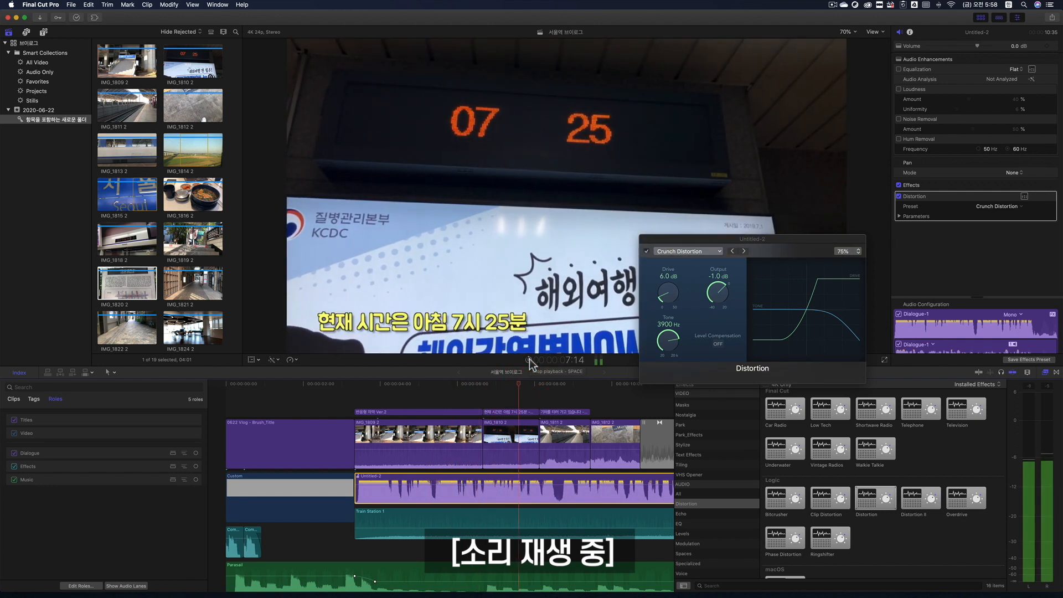
# - Remove the Distortion effect from the voice clip
pyautogui.click(914, 197)
pyautogui.press('Delete')
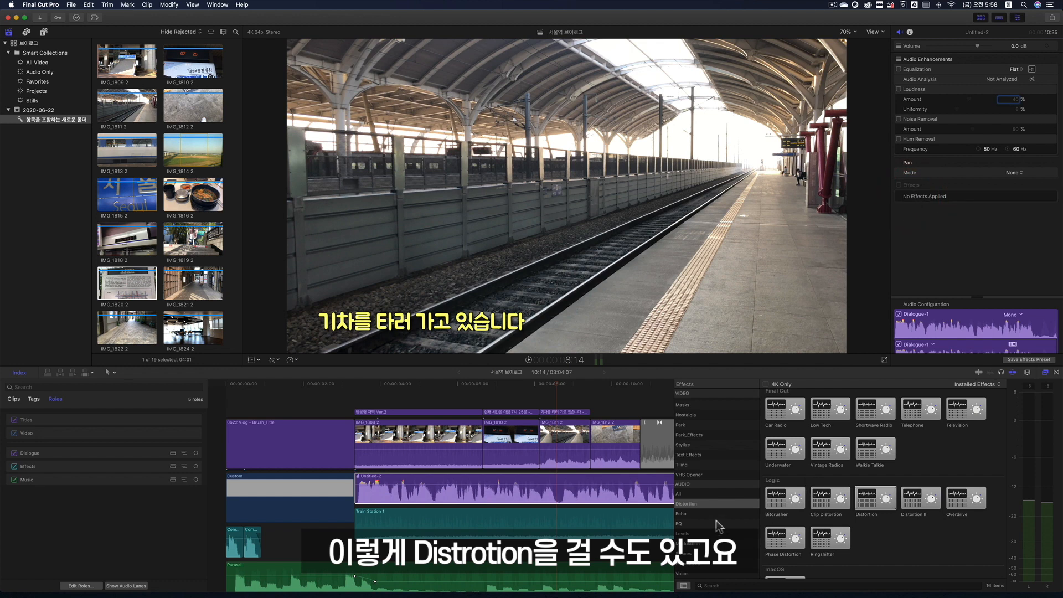
# - Apply the Echo Delay effect from the Echo category to the Untitled-2 voice clip
pyautogui.click(712, 514)
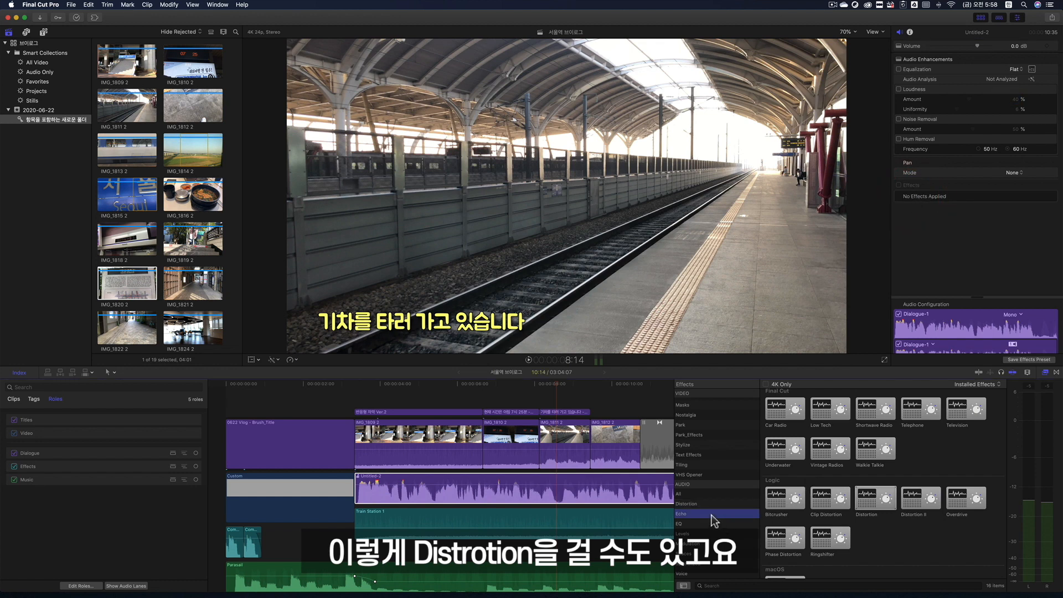
pyautogui.click(531, 485)
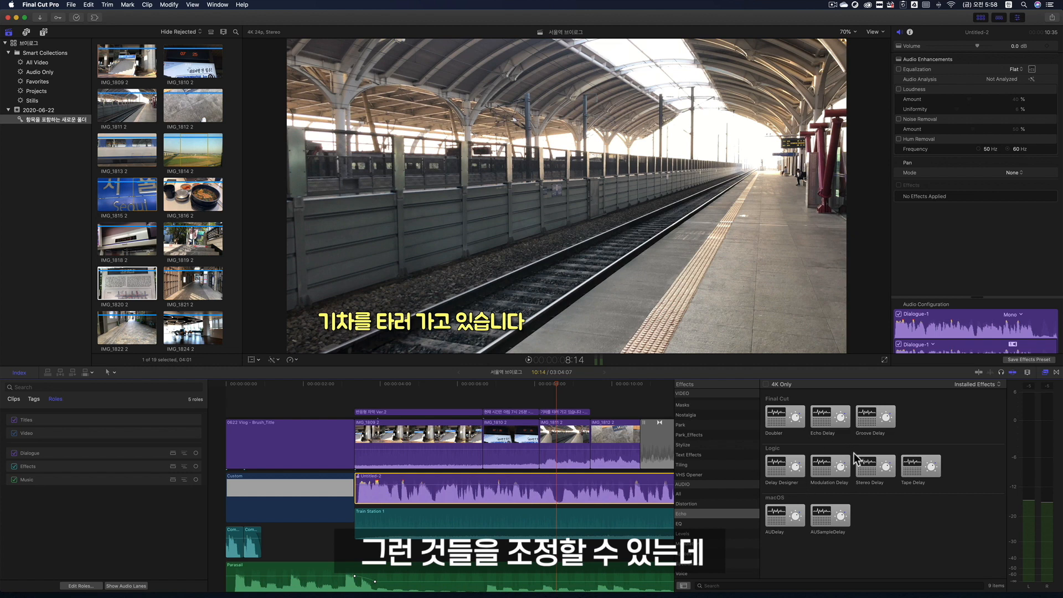
pyautogui.moveTo(848, 423); pyautogui.dragTo(498, 490)
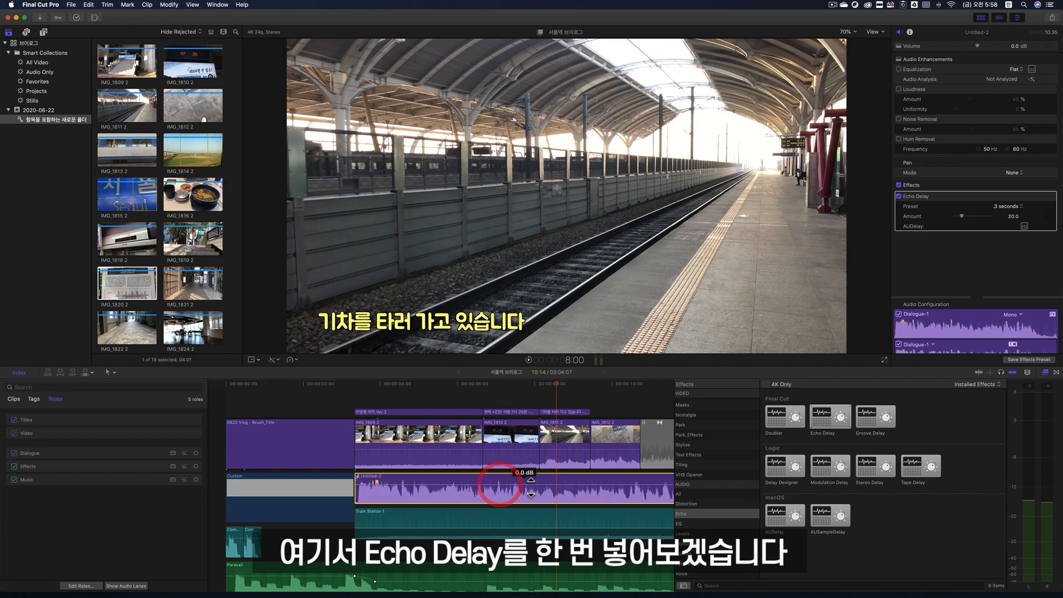
pyautogui.click(565, 491)
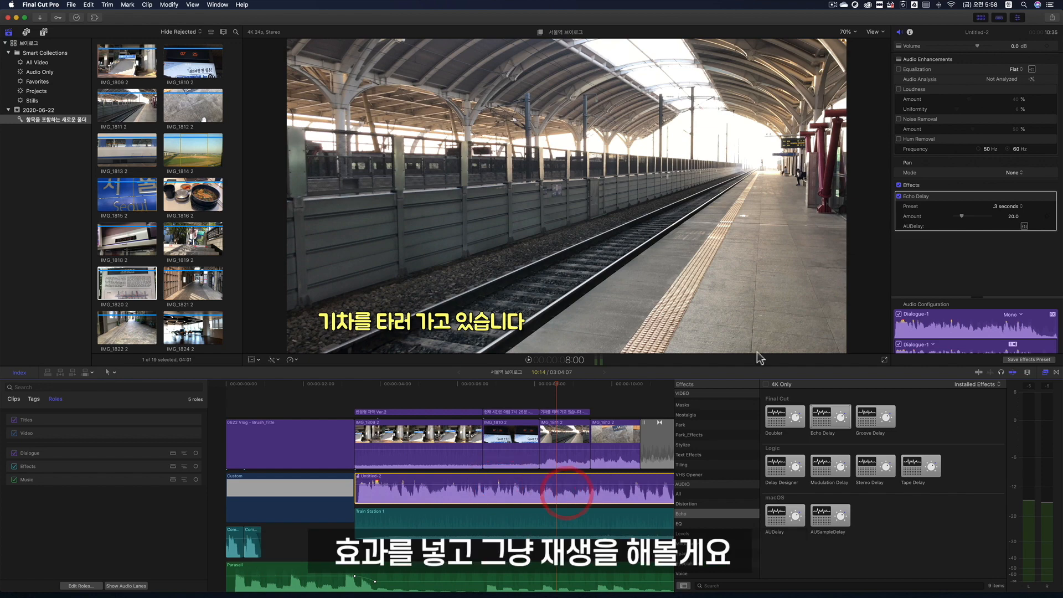
# - Play back the voice clip from near its start to hear the Echo Delay effect
pyautogui.click(363, 385)
pyautogui.click(529, 361)
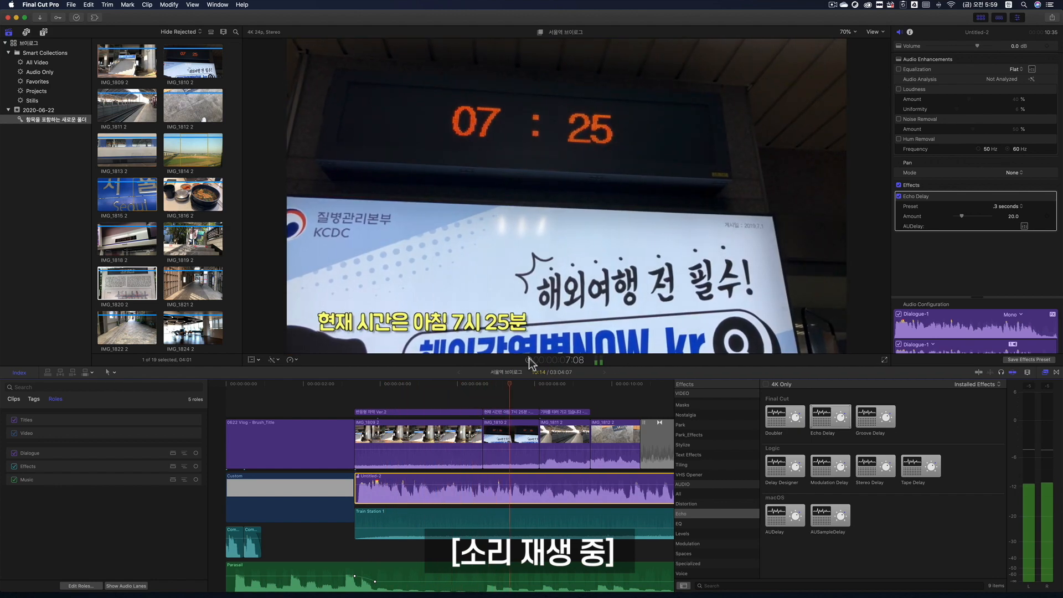
pyautogui.click(530, 361)
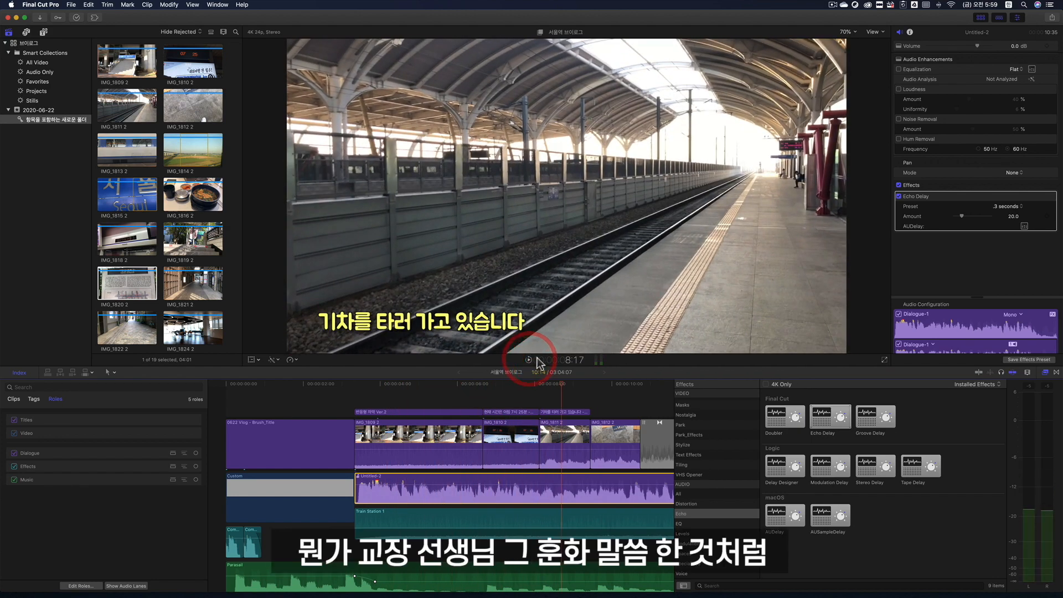
# - Look through the Echo Delay effect's presets and remove the effect from the voice clip
pyautogui.click(1020, 209)
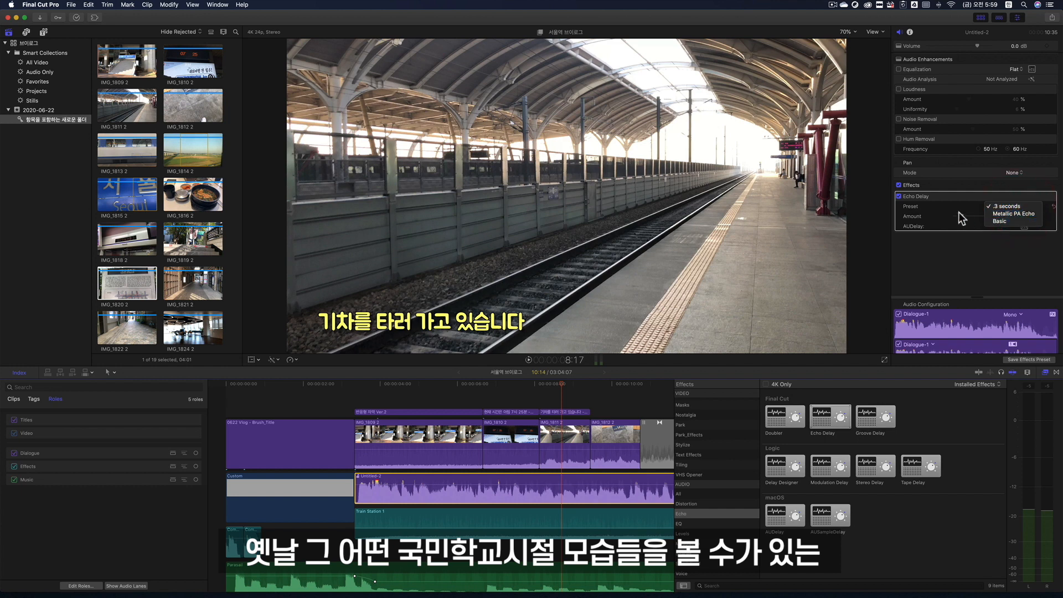
pyautogui.click(924, 206)
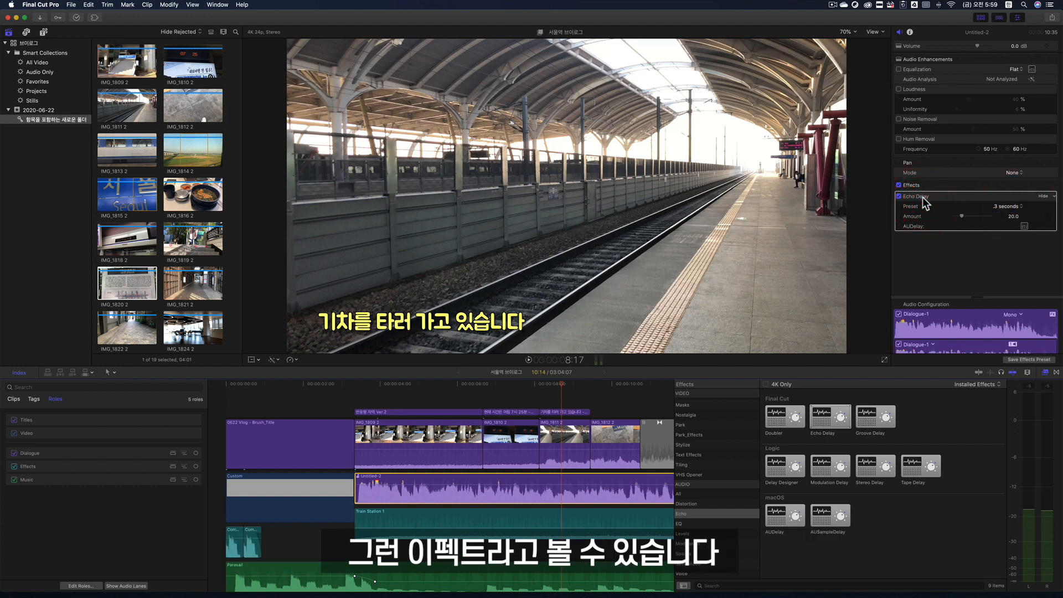
pyautogui.click(922, 199)
pyautogui.press('Delete')
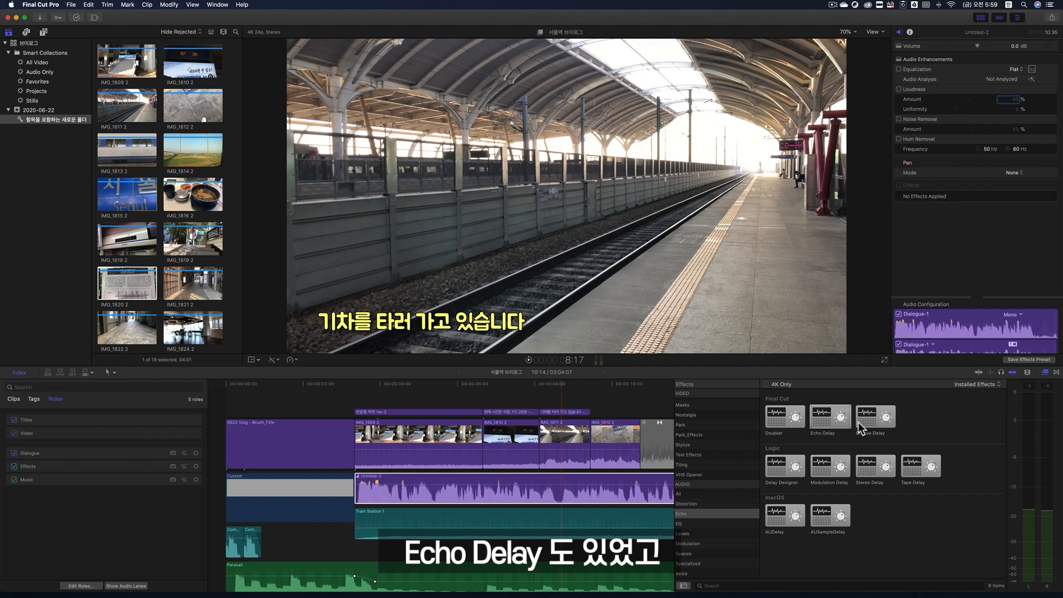
# - Apply the Final Cut Limiter effect from the Levels category to the voice clip and set its Mode to Legacy
pyautogui.click(709, 533)
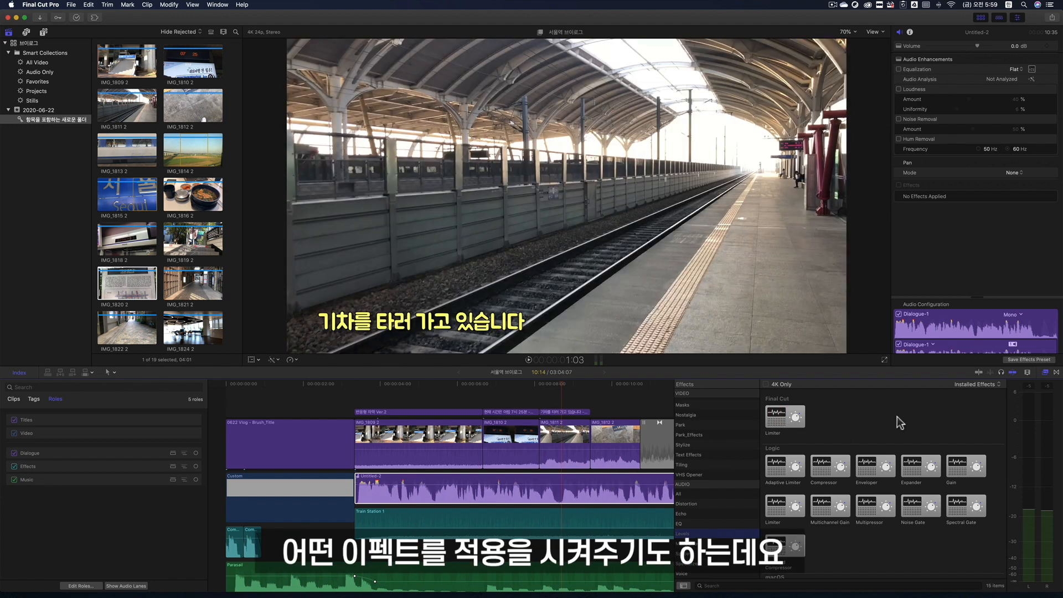
pyautogui.moveTo(803, 423); pyautogui.dragTo(567, 485)
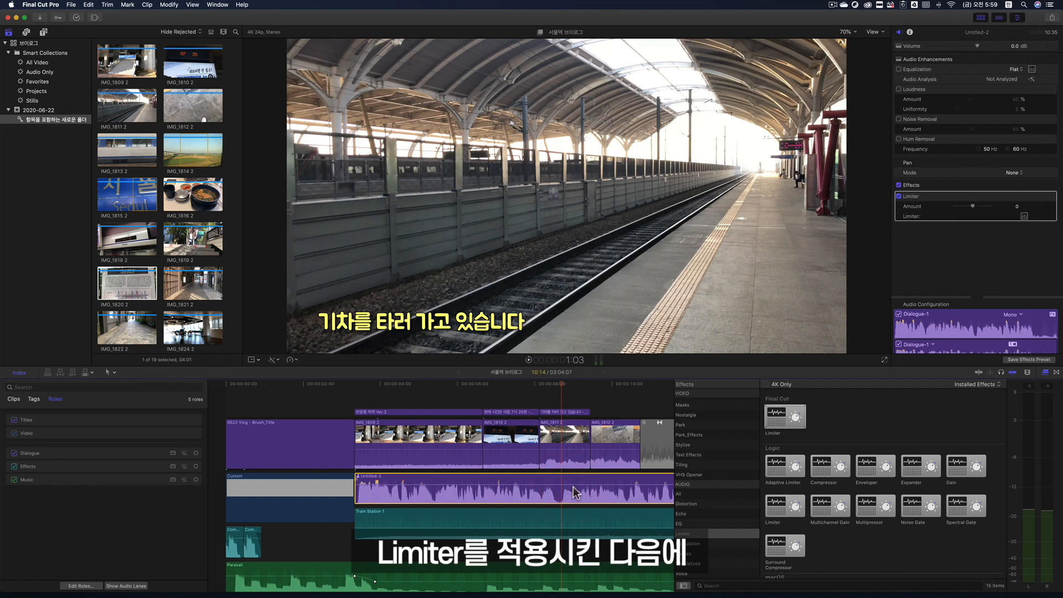
pyautogui.click(1024, 216)
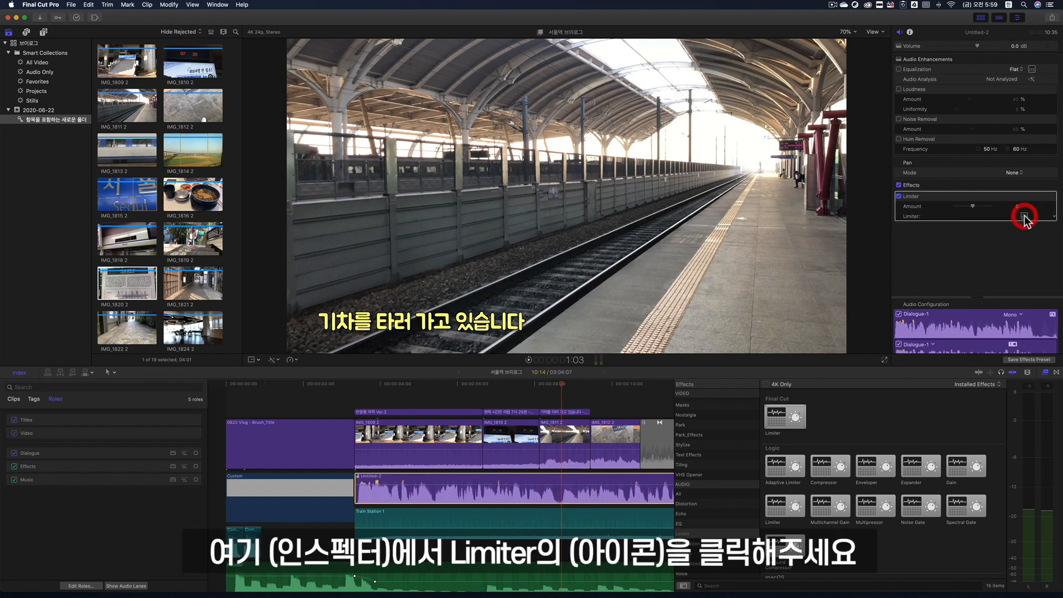
pyautogui.moveTo(335, 282); pyautogui.dragTo(641, 206)
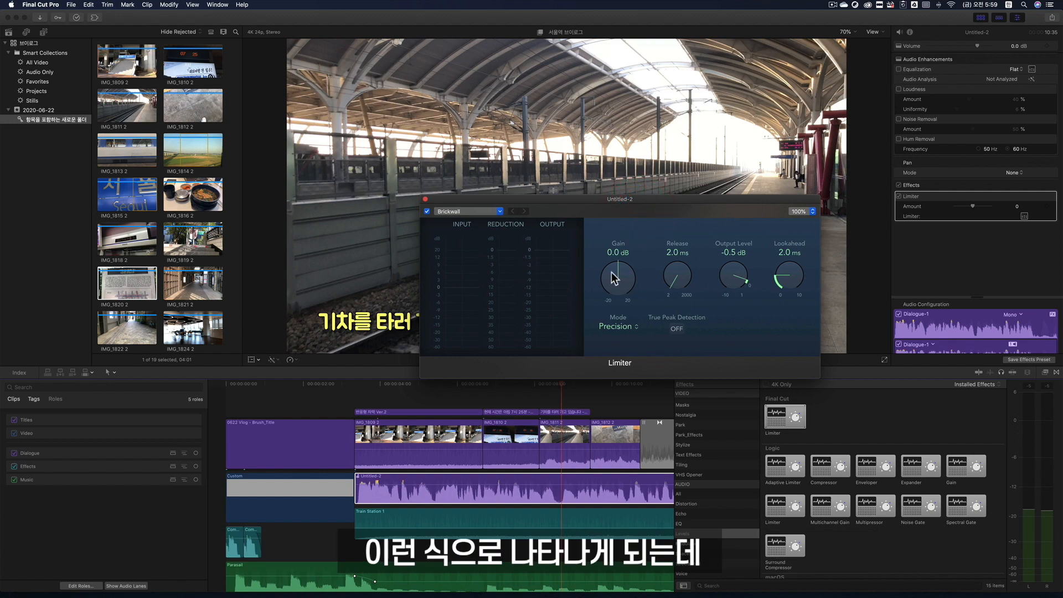
pyautogui.click(628, 328)
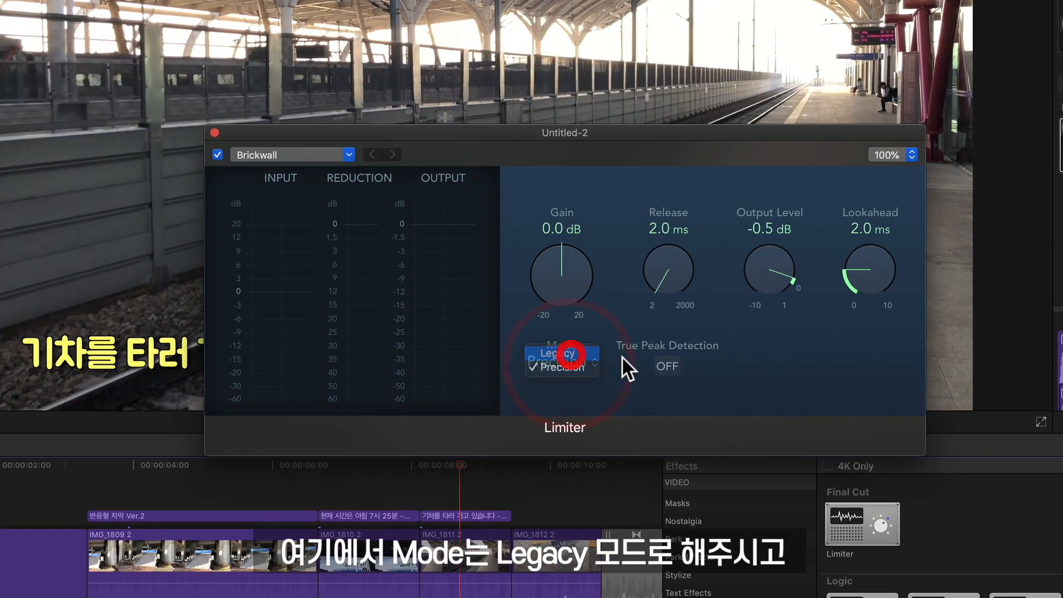
pyautogui.click(637, 318)
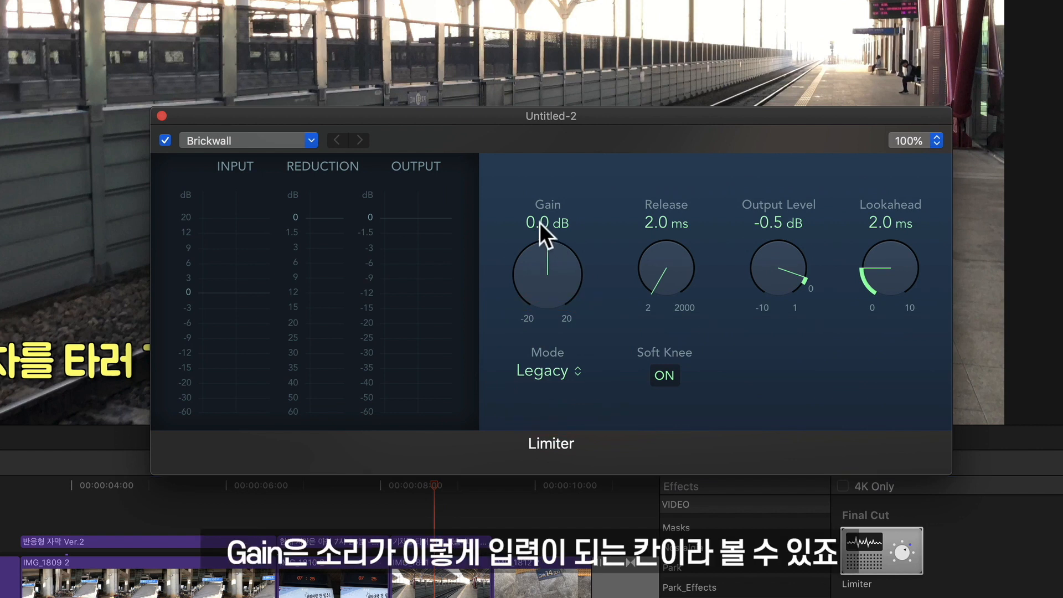
# - Try the Limiter's Gain at -8.0 dB and 0.0 dB, and settle on +3.5 dB
pyautogui.click(430, 485)
pyautogui.moveTo(536, 224); pyautogui.dragTo(547, 253)
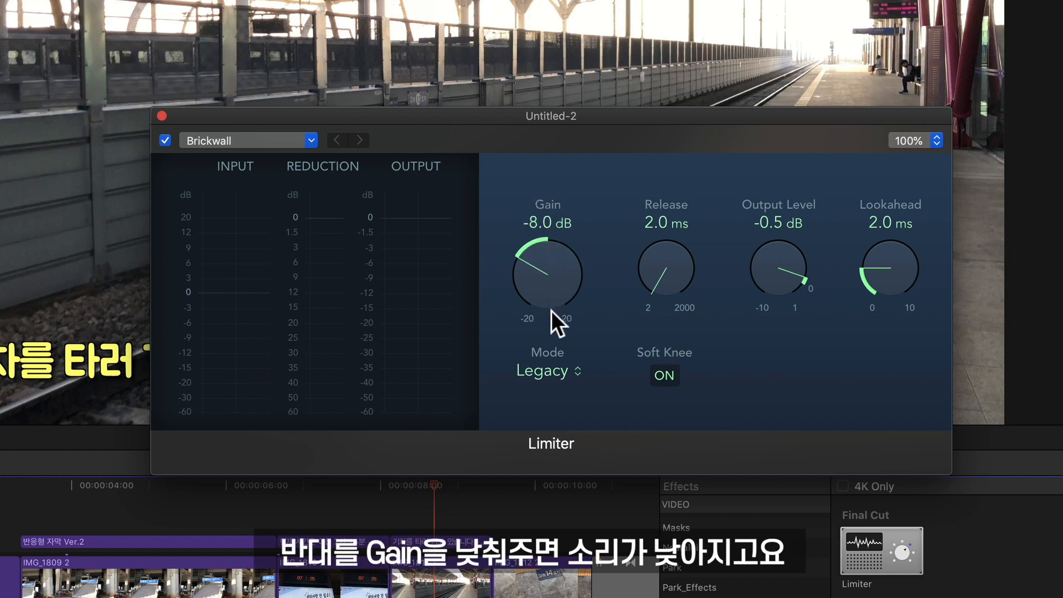
pyautogui.moveTo(550, 311); pyautogui.dragTo(539, 229)
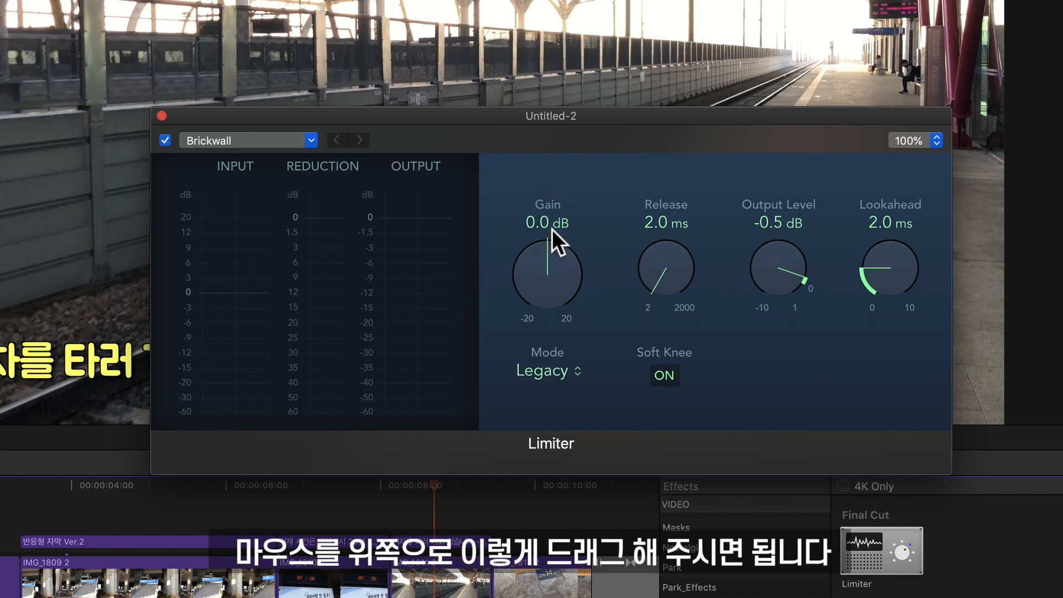
pyautogui.moveTo(542, 219)
pyautogui.mouseDown()
pyautogui.moveTo(543, 138)
pyautogui.moveTo(526, 254)
pyautogui.moveTo(536, 187)
pyautogui.mouseUp()
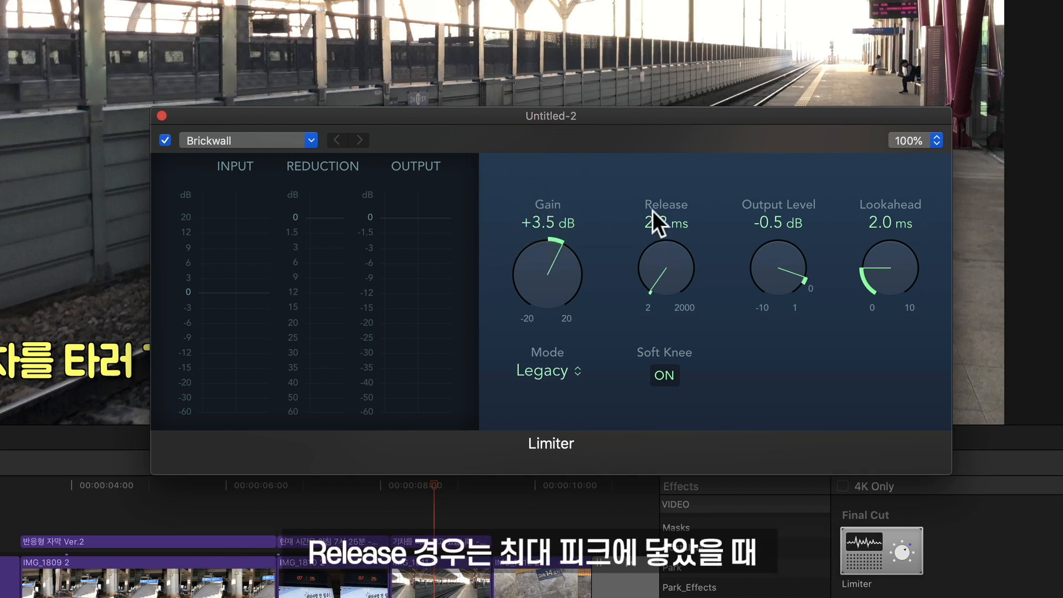
# - Set the Limiter's Release to 700.0 ms and its Output Level to -4.5 dB
pyautogui.moveTo(652, 210); pyautogui.dragTo(660, 3)
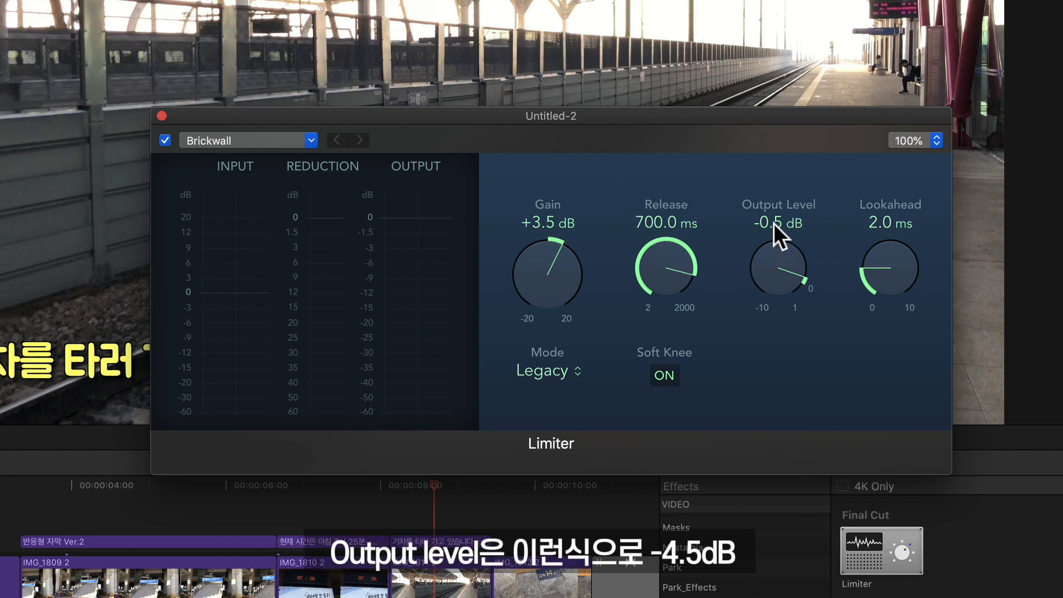
pyautogui.moveTo(773, 224); pyautogui.dragTo(772, 242)
pyautogui.moveTo(772, 287); pyautogui.dragTo(783, 375)
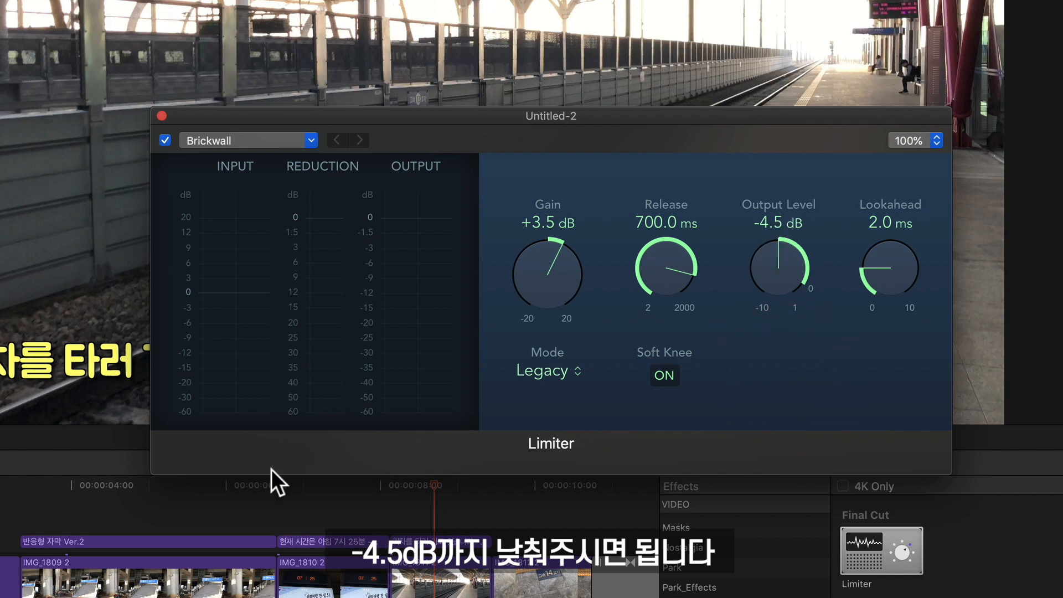
# - Play the voice clip from about 4 seconds to hear the Limiter, and close the Limiter's settings window
pyautogui.click(91, 485)
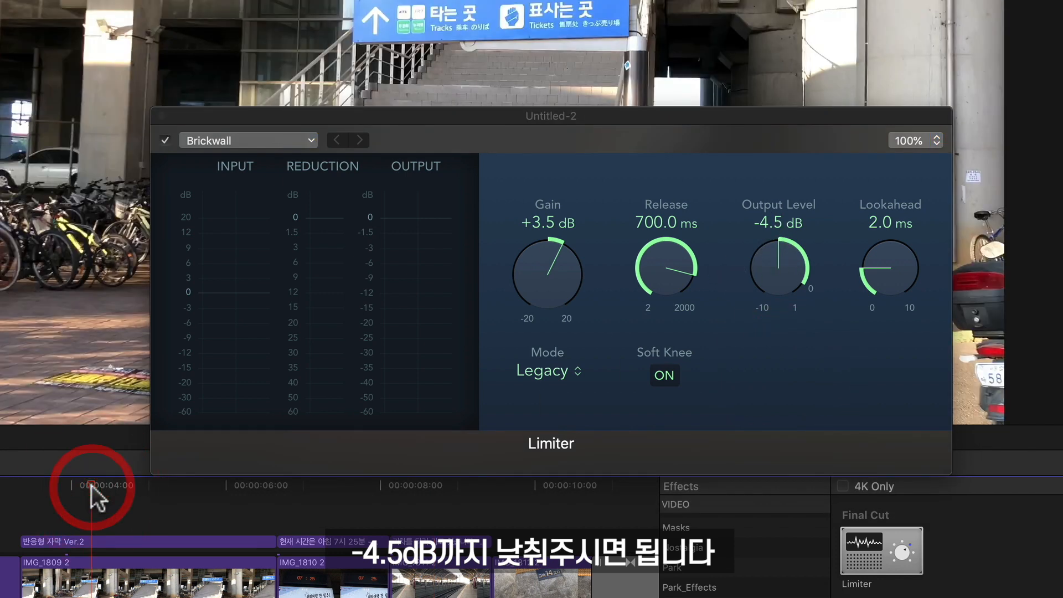
pyautogui.press('space')
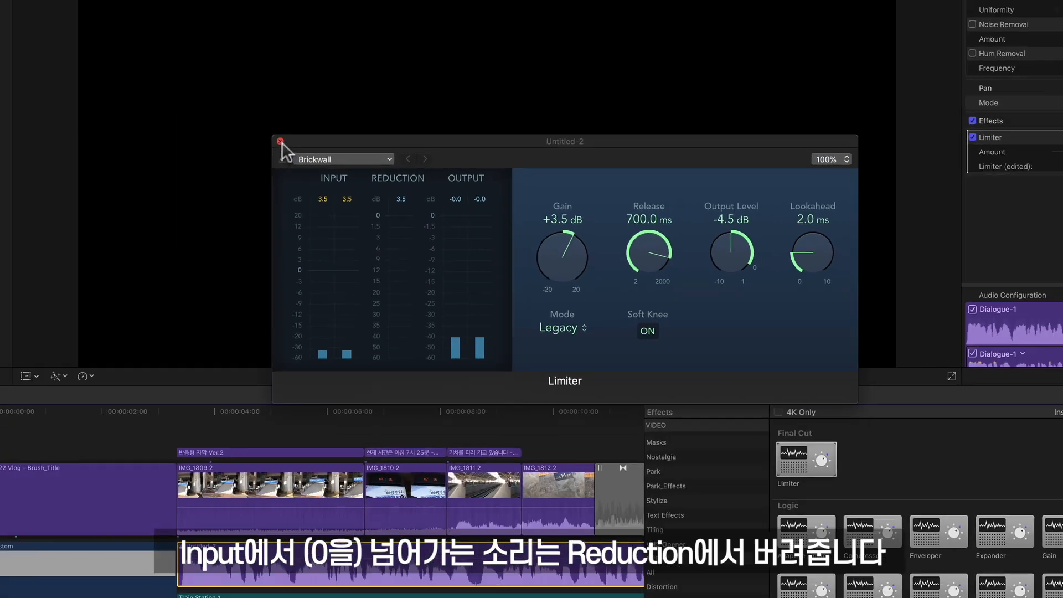
pyautogui.click(162, 116)
pyautogui.press('space')
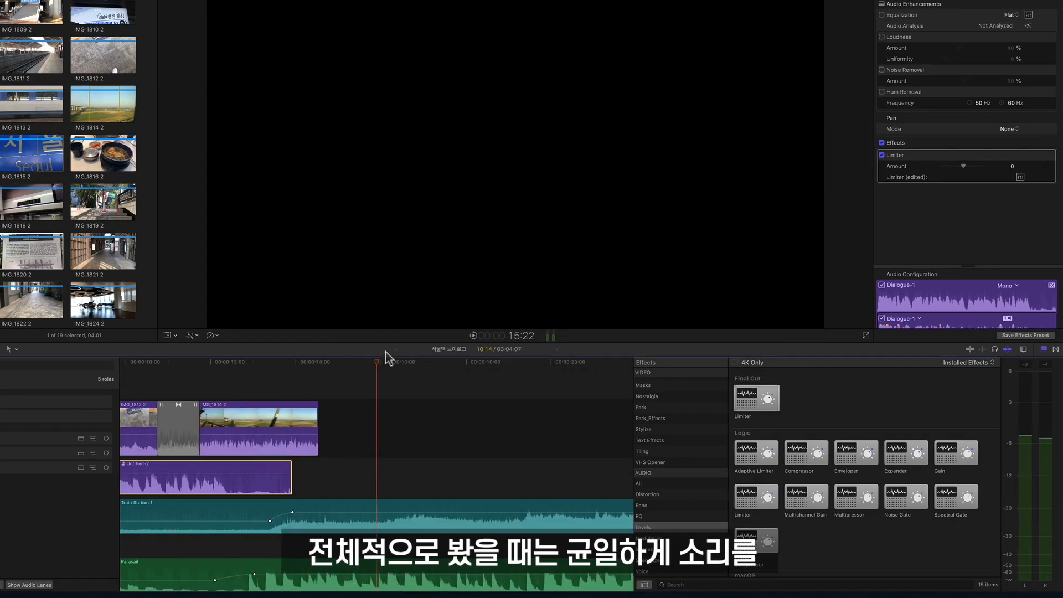
# - Return the playhead to about 4 seconds and remove the Limiter effect from the voice clip
pyautogui.hscroll(-10, 348, 393)
pyautogui.moveTo(344, 363); pyautogui.dragTo(330, 368)
pyautogui.click(403, 489)
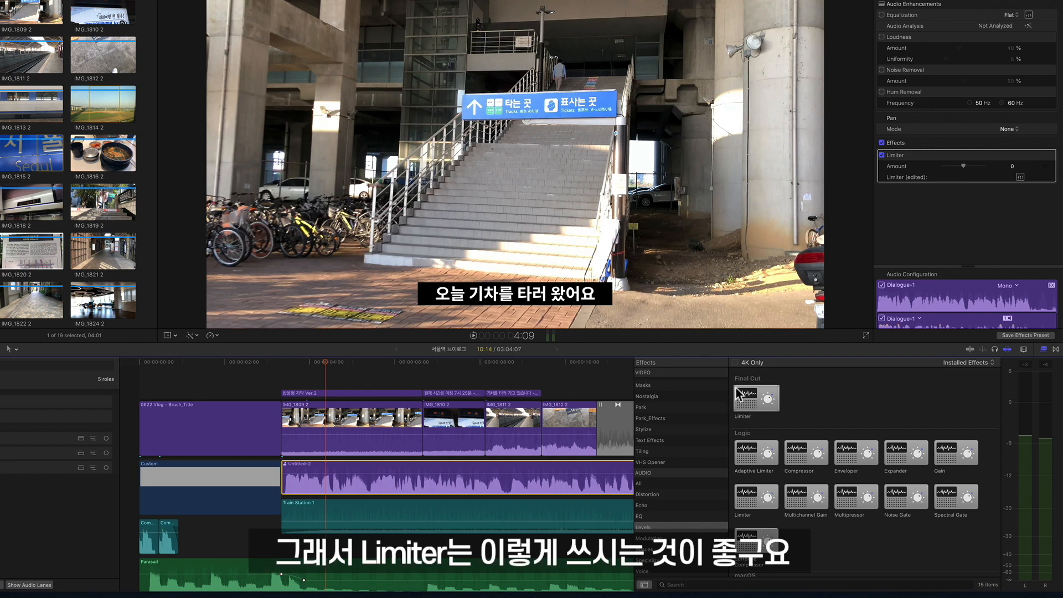
pyautogui.click(757, 409)
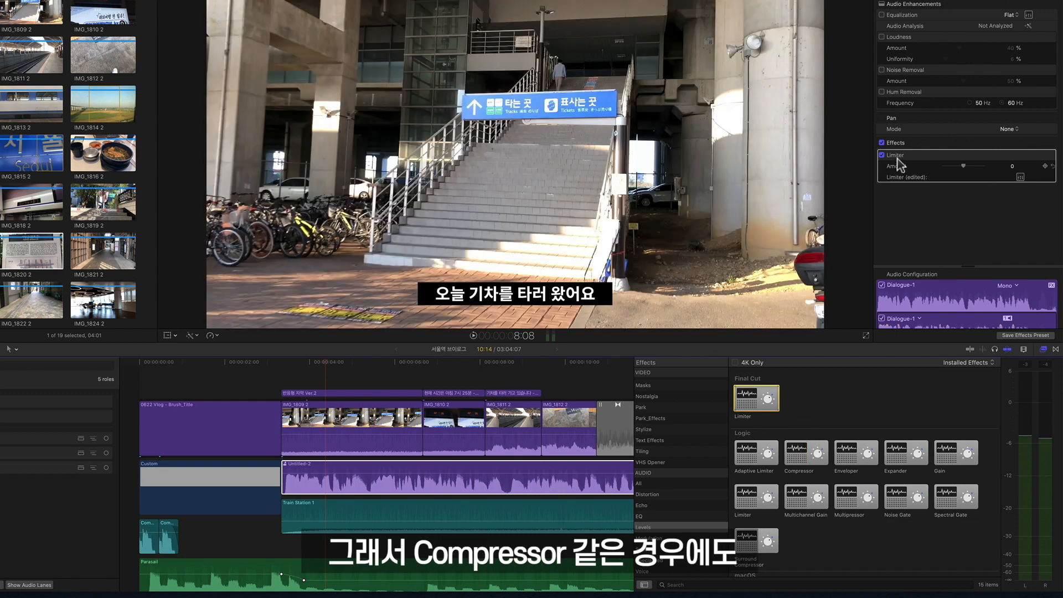
pyautogui.click(897, 156)
pyautogui.press('Delete')
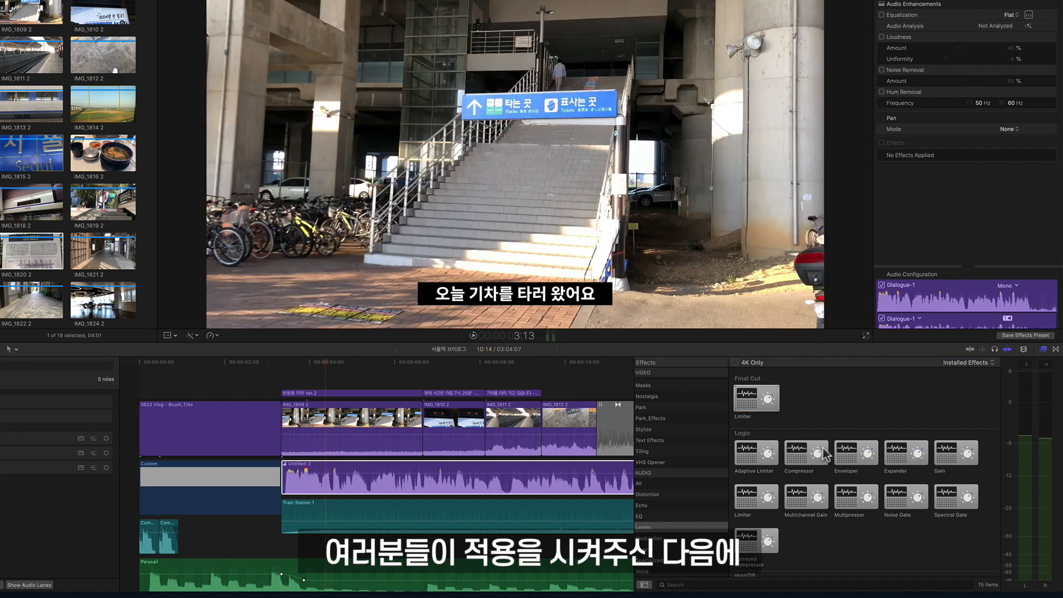
# - Apply the Logic Compressor effect from the Levels category to the voice clip and open its settings window
pyautogui.moveTo(825, 454); pyautogui.dragTo(546, 471)
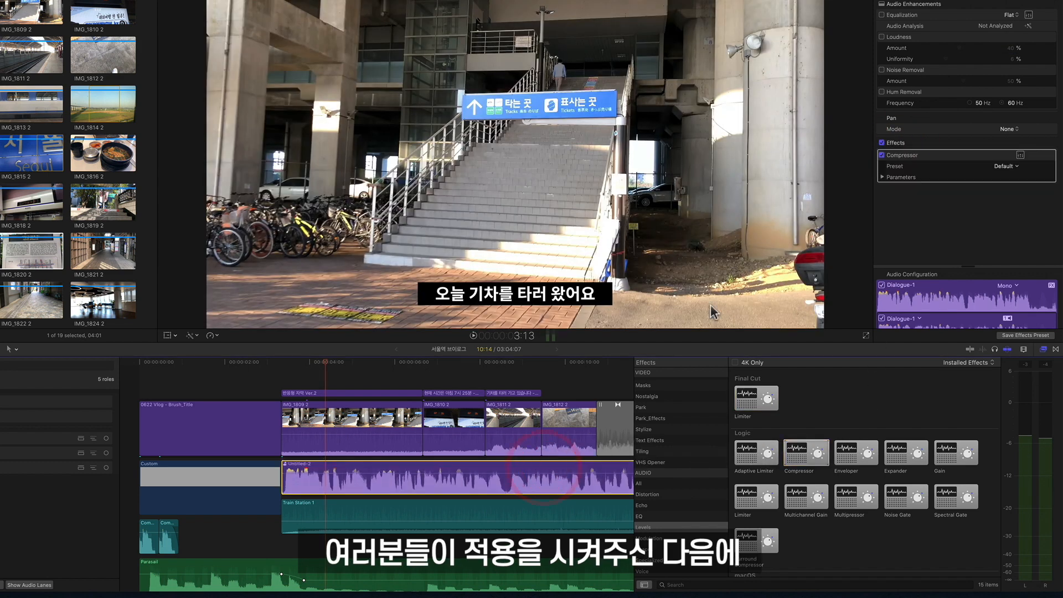
pyautogui.click(1020, 155)
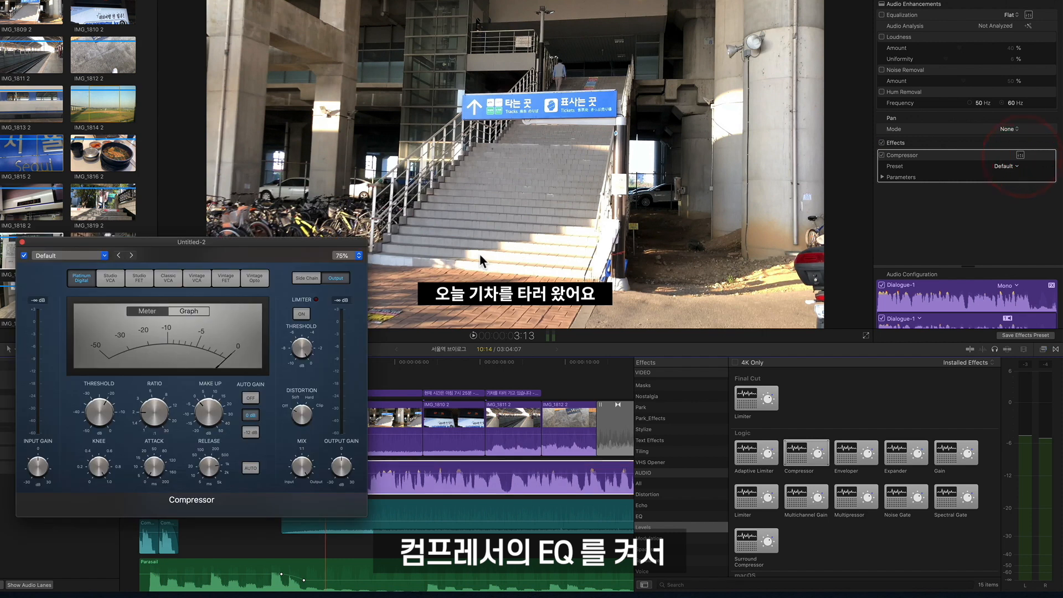
pyautogui.moveTo(310, 247); pyautogui.dragTo(795, 194)
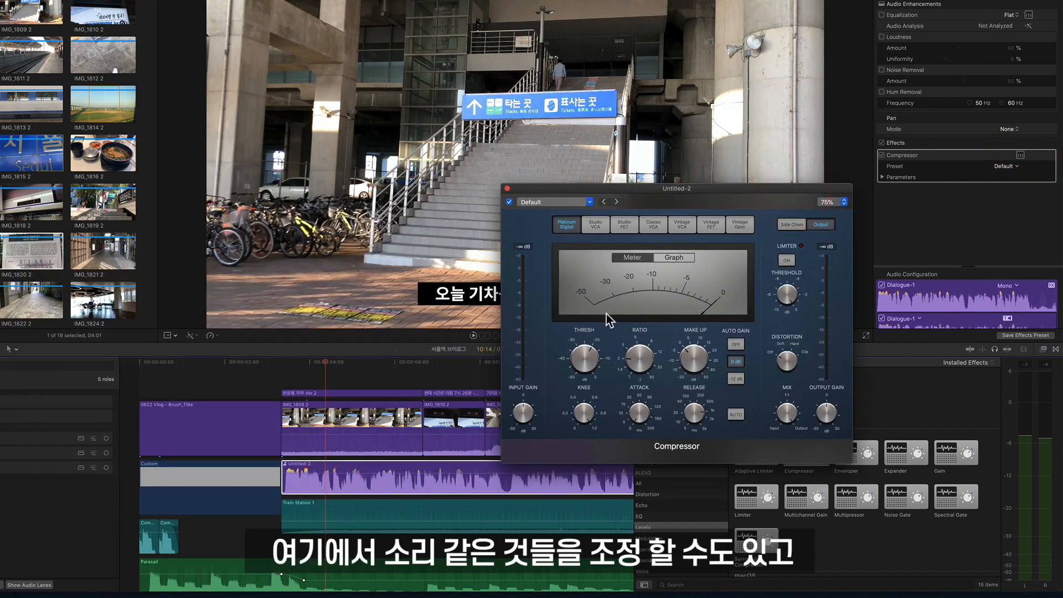
# - Set the Compressor's preset to Vocal Compressor 01 from the Voice group and turn on its built-in Limiter
pyautogui.click(888, 179)
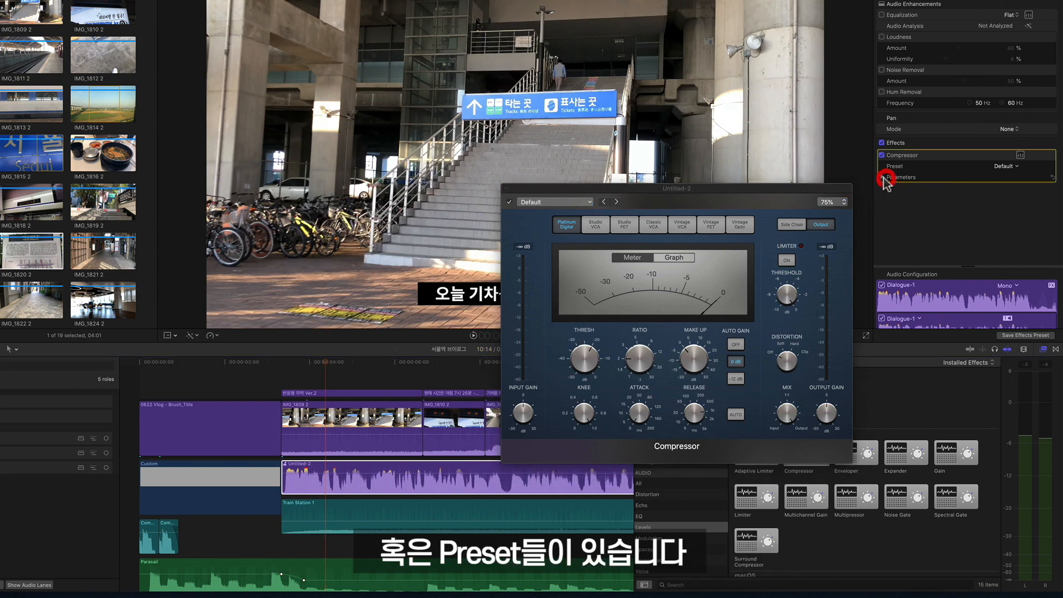
pyautogui.click(1004, 166)
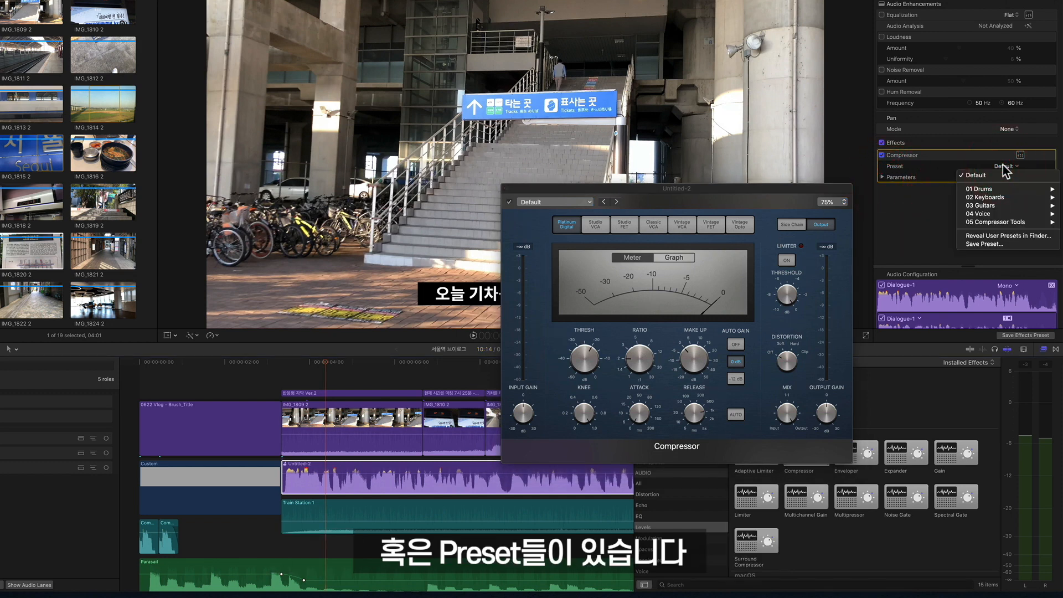
pyautogui.moveTo(995, 214)
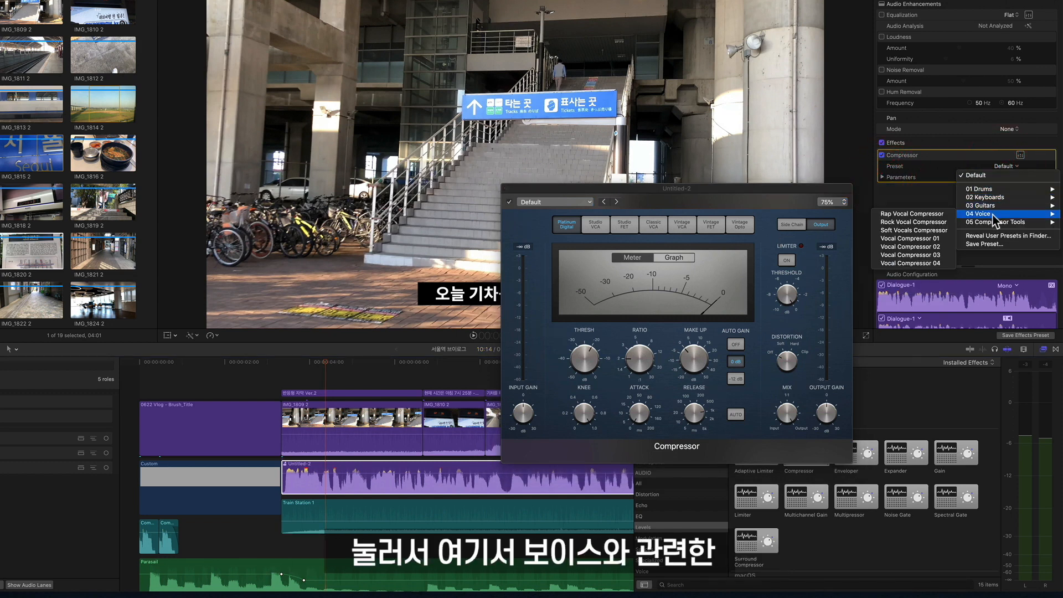
pyautogui.click(941, 238)
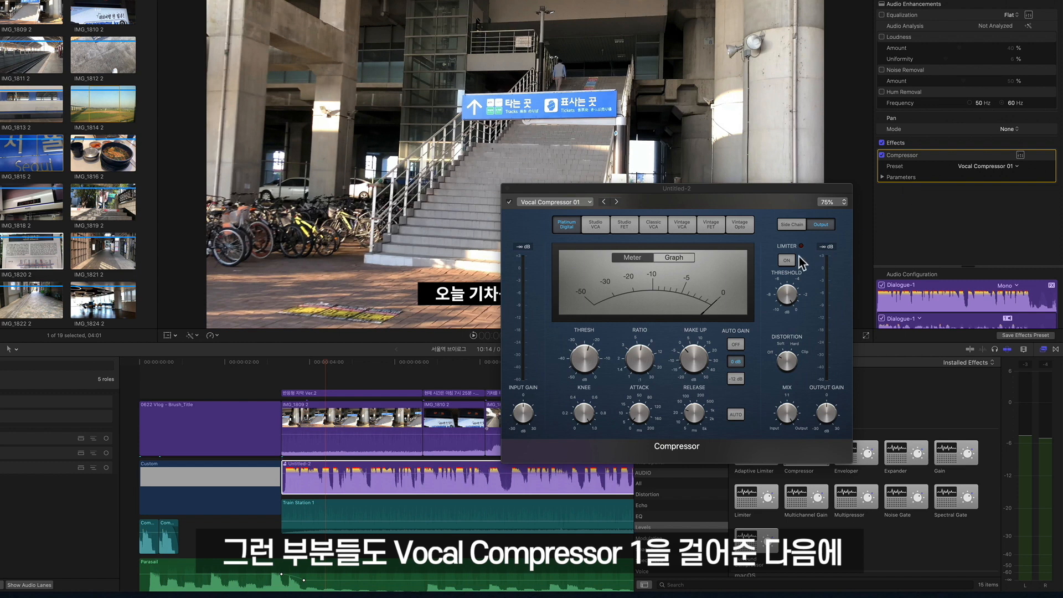
pyautogui.click(787, 260)
pyautogui.click(787, 260)
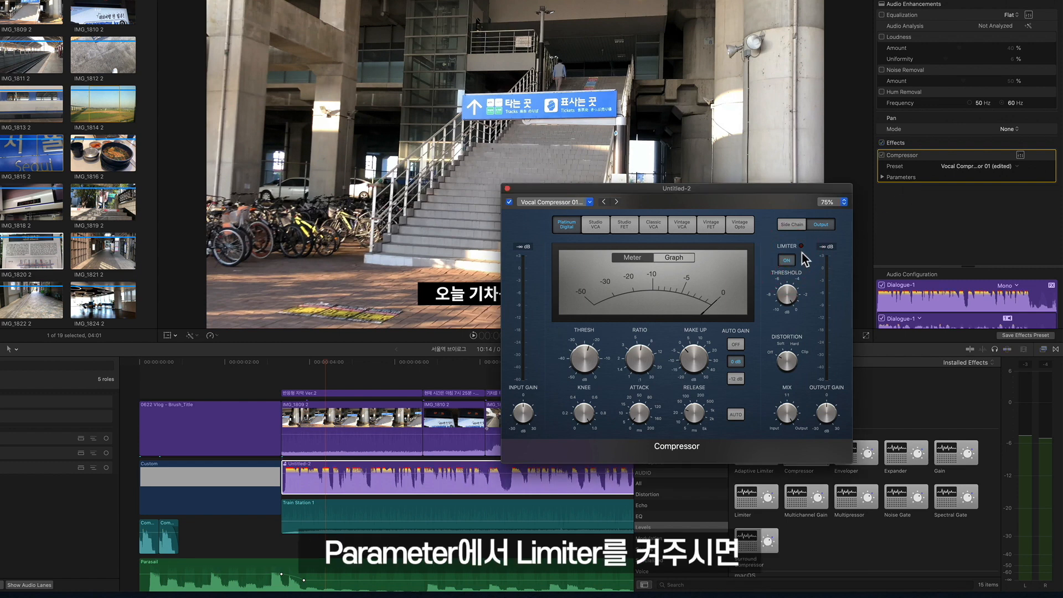
# - Play the beginning of the voice clip to hear the Compressor while keeping its settings window in view
pyautogui.click(295, 362)
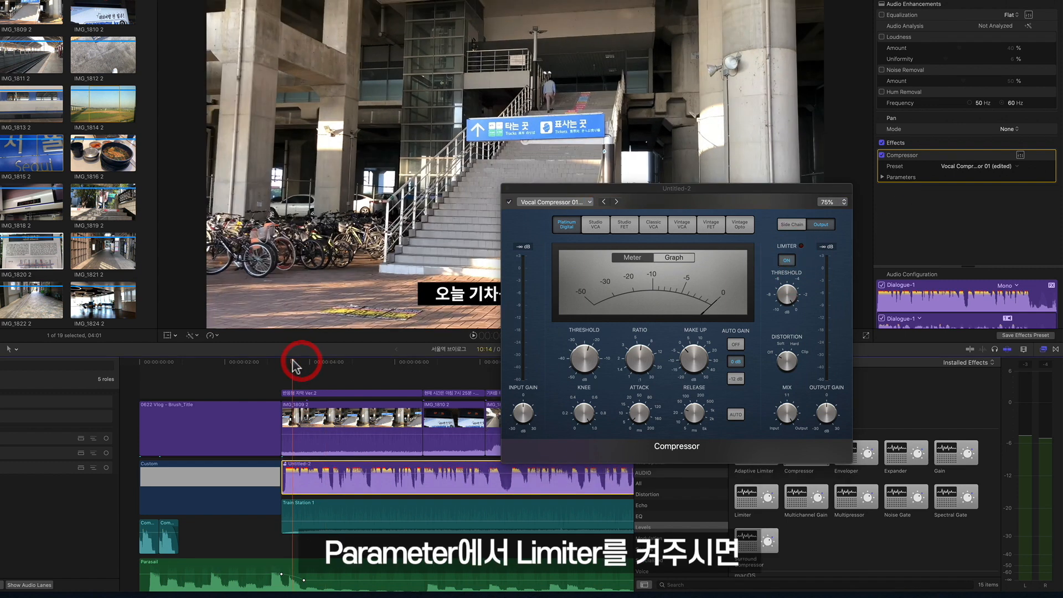
pyautogui.moveTo(779, 192); pyautogui.dragTo(526, 64)
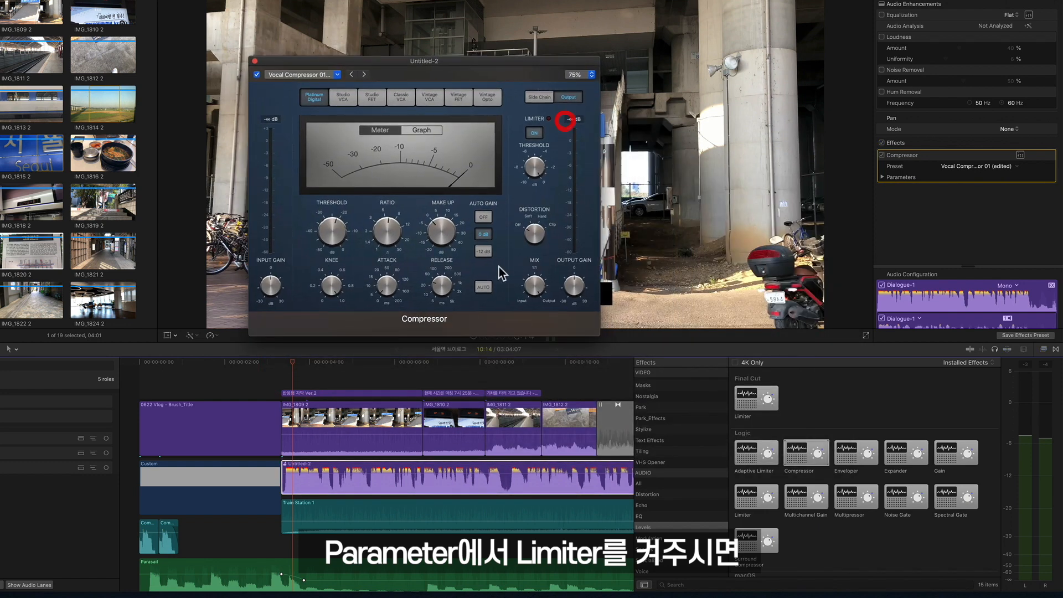
pyautogui.click(473, 335)
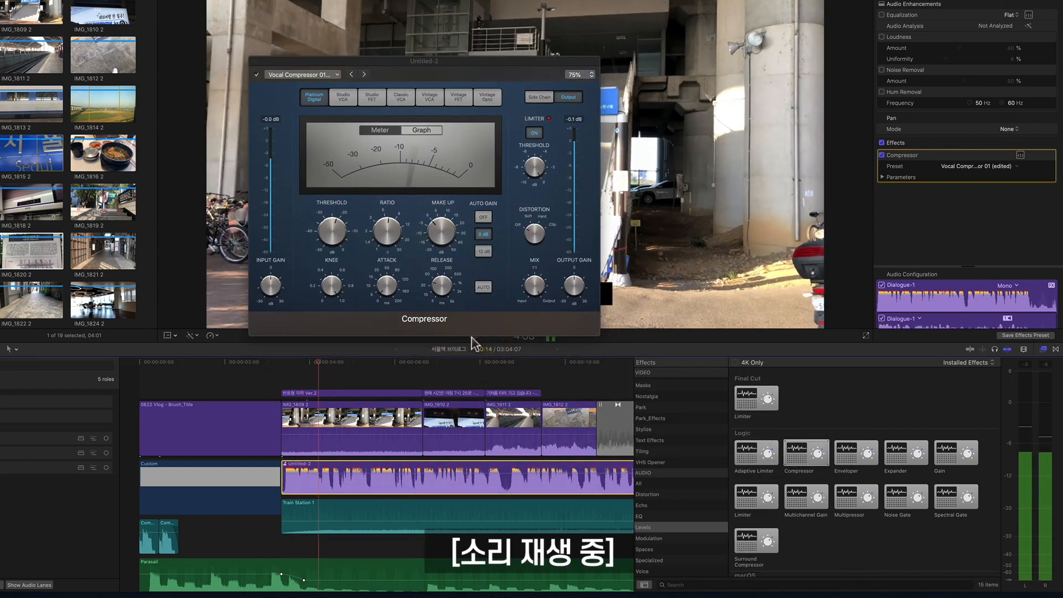
pyautogui.click(472, 337)
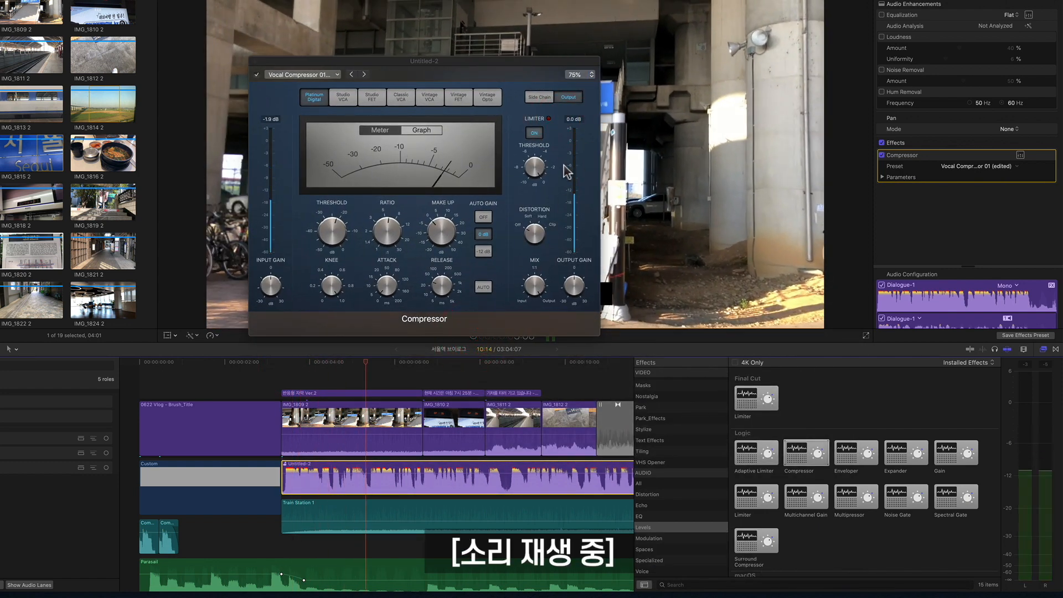
# - Remove the Compressor effect from the voice clip
pyautogui.moveTo(501, 62); pyautogui.dragTo(516, 63)
pyautogui.click(540, 481)
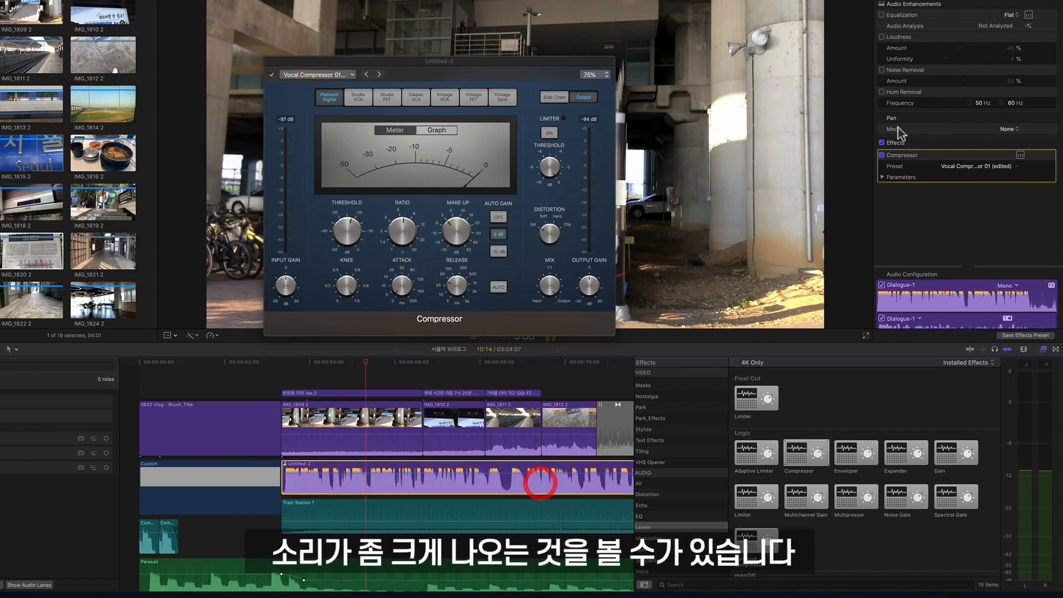
pyautogui.click(900, 154)
pyautogui.press('Delete')
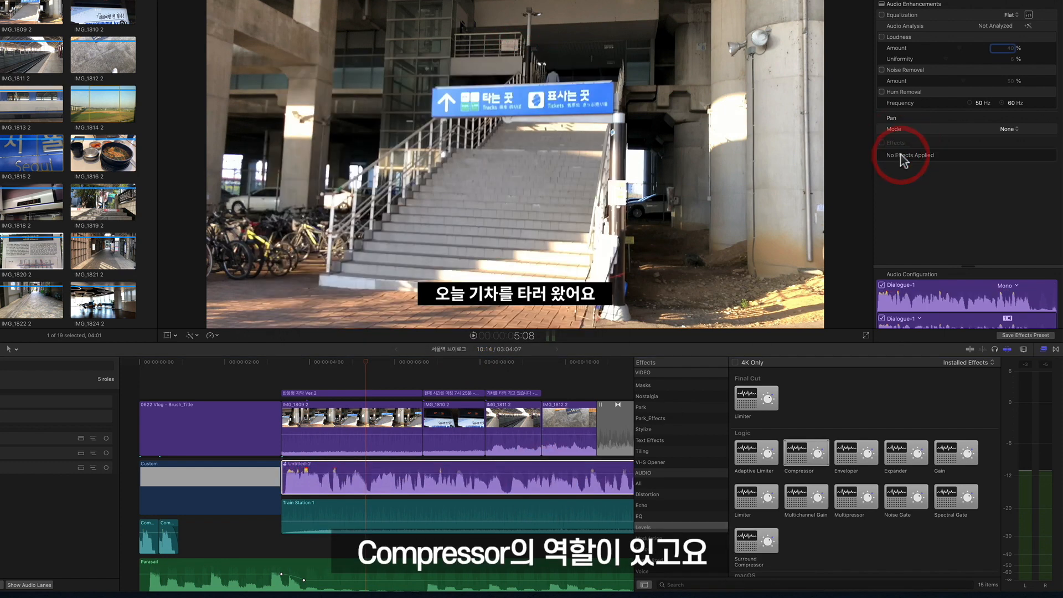
# - Apply the Logic Space Designer effect from the Spaces category to the voice clip
pyautogui.click(664, 540)
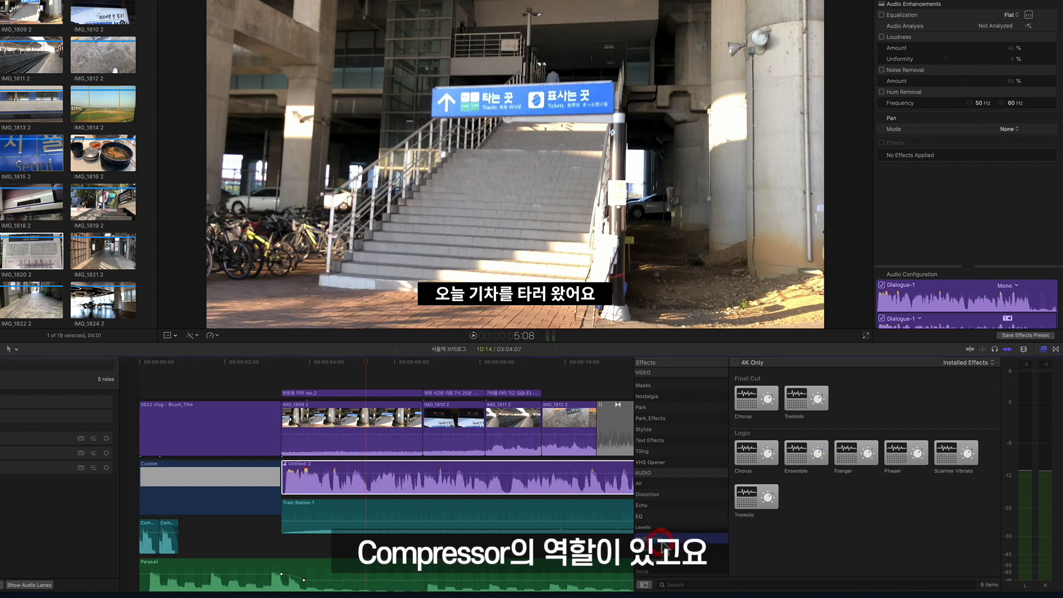
pyautogui.click(664, 550)
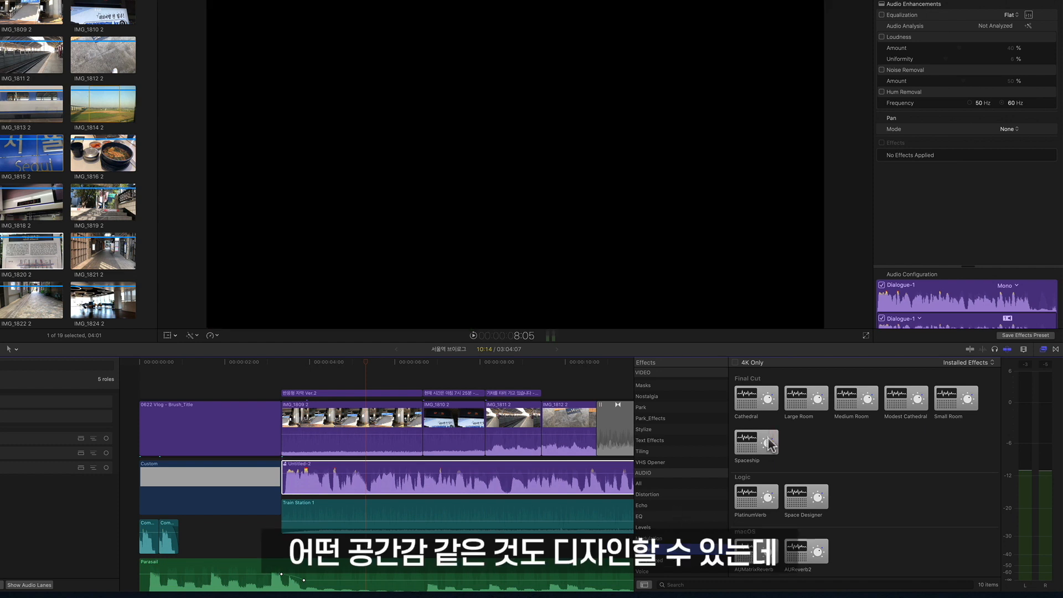
pyautogui.moveTo(812, 504); pyautogui.dragTo(573, 479)
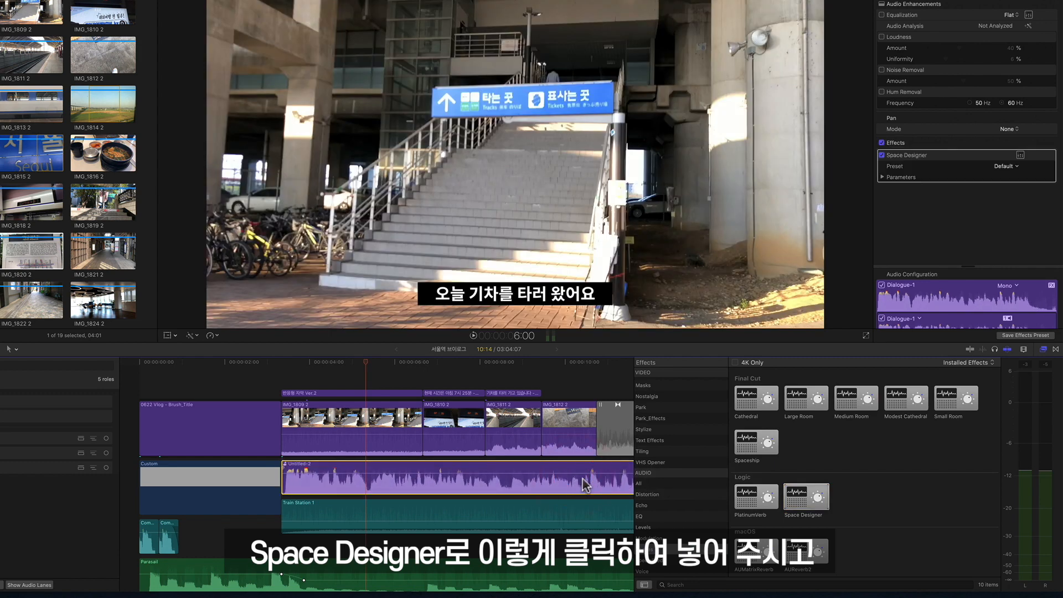
# - Set the Space Designer's preset to 01.4s Jazz Vocal Room from the Large Spaces Rooms group
pyautogui.click(1014, 166)
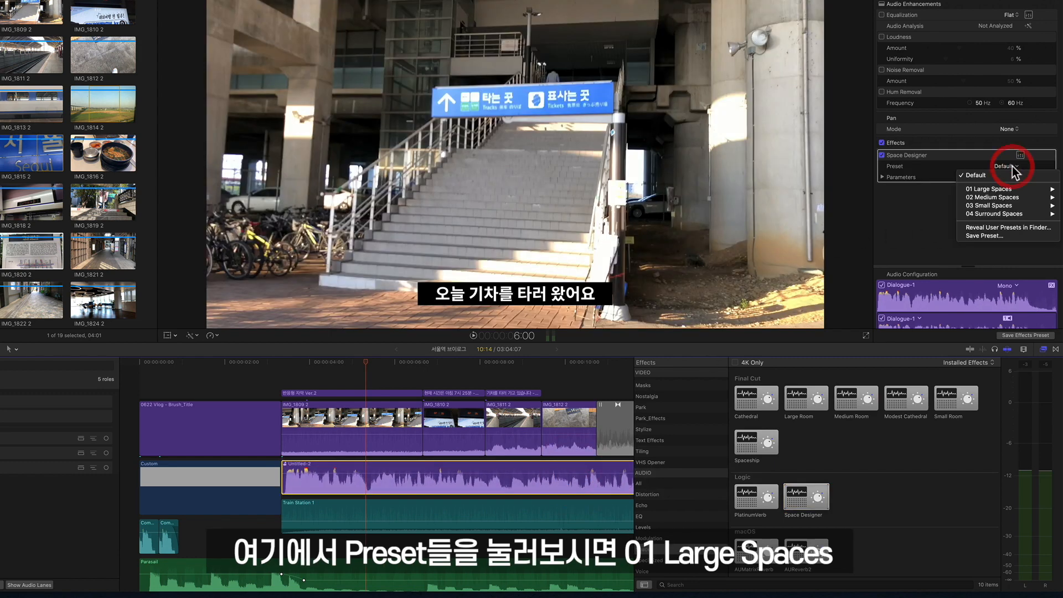
pyautogui.moveTo(1009, 190)
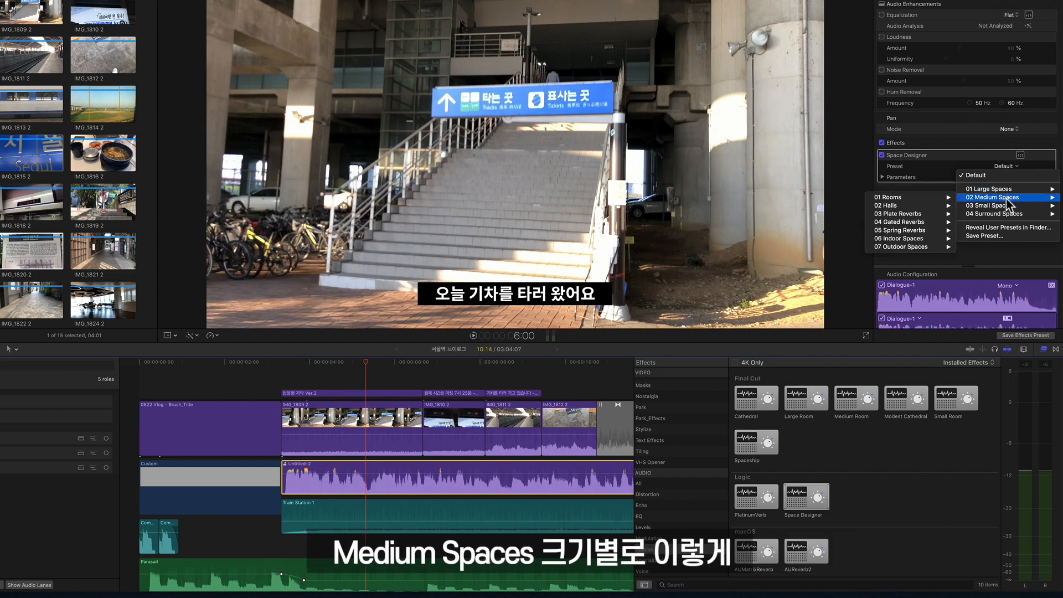
pyautogui.moveTo(953, 189)
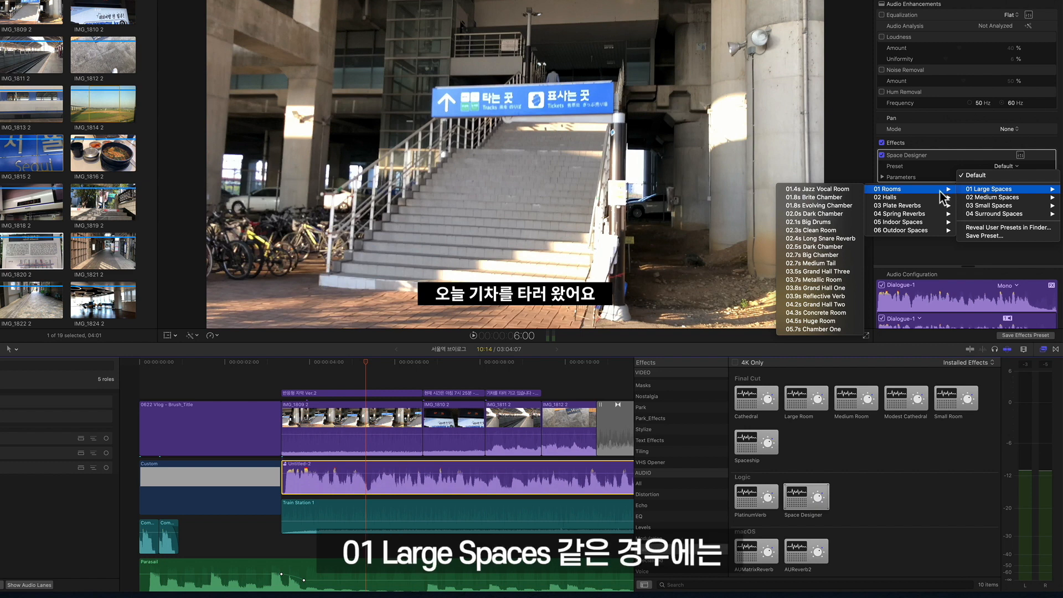
pyautogui.click(847, 191)
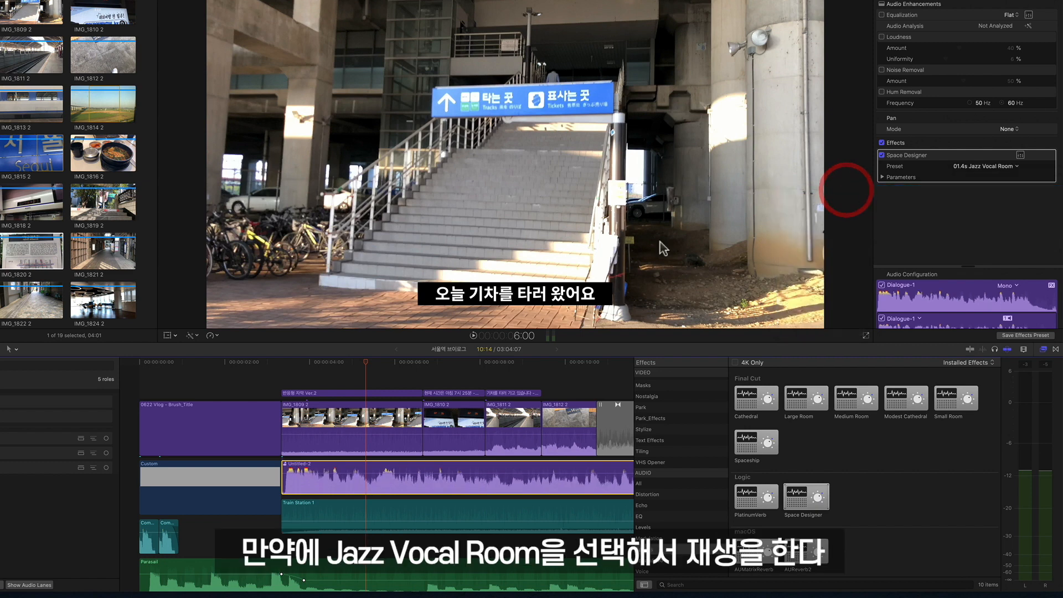
# - Play the voice clip from its start to hear the Jazz Vocal Room preset, and stop playback
pyautogui.click(282, 361)
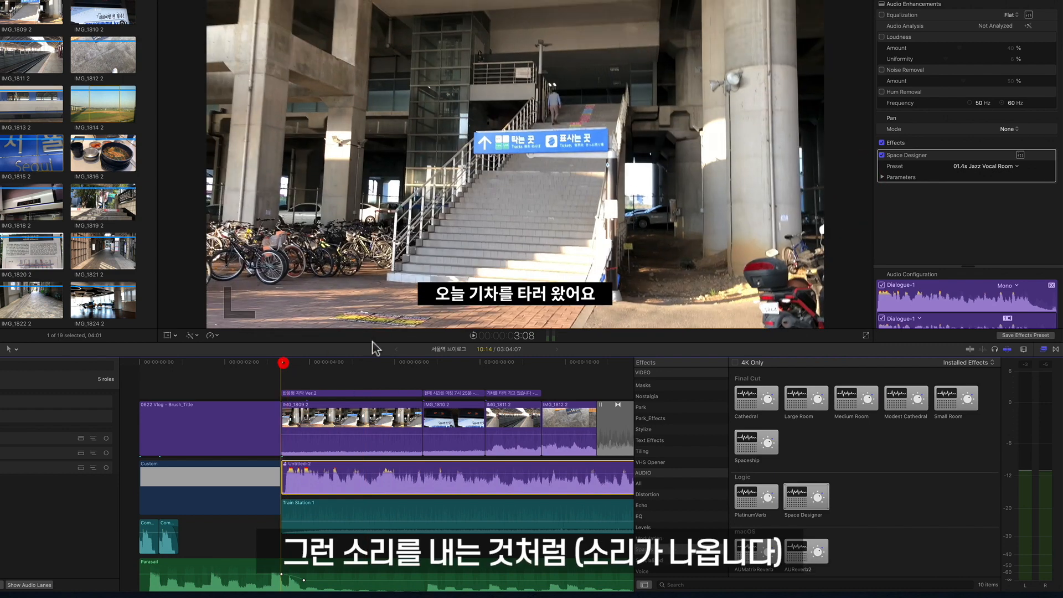
pyautogui.press('space')
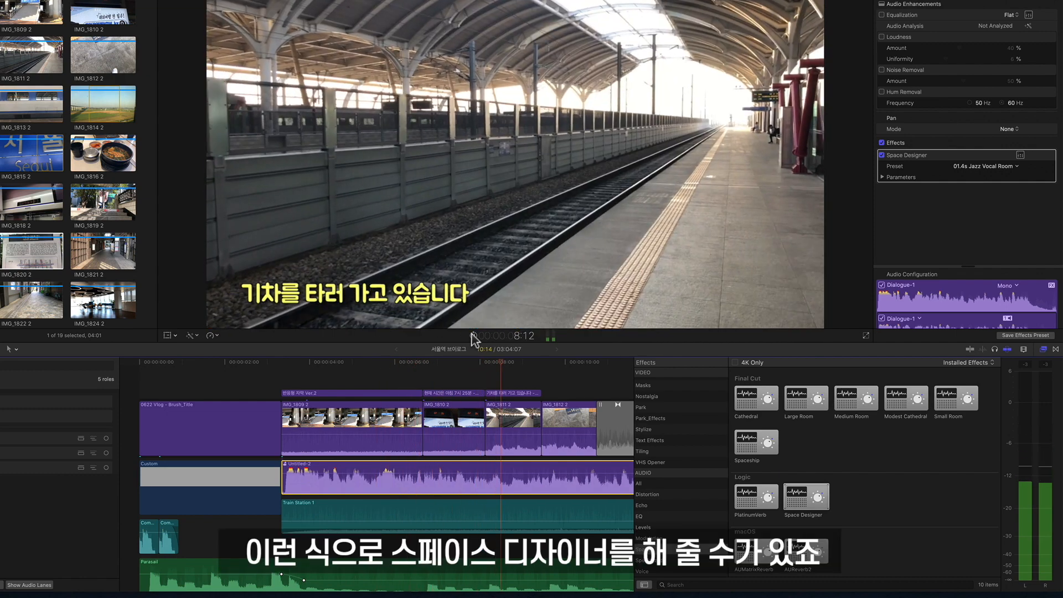
pyautogui.click(473, 335)
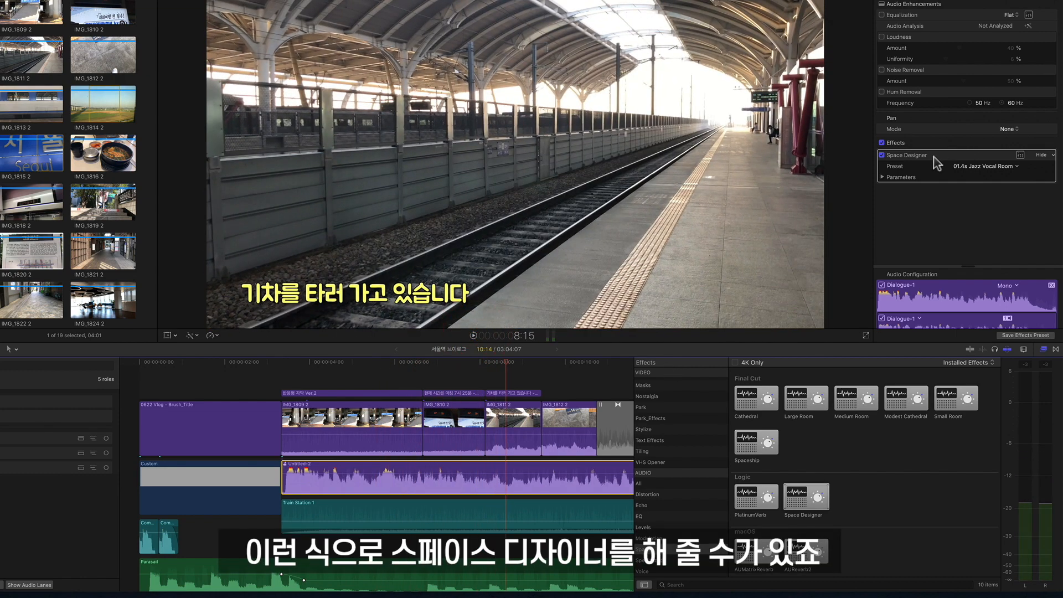
# - Change the Space Designer's preset to 03.6s Grand Hall Three from the Surround Spaces Surround Rooms group
pyautogui.click(1019, 166)
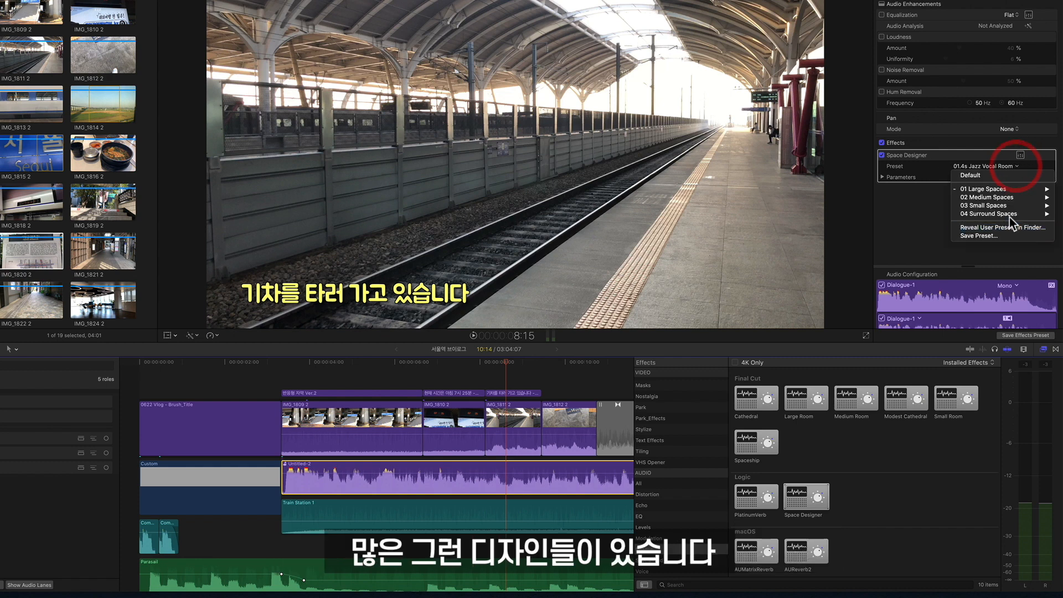
pyautogui.moveTo(902, 218)
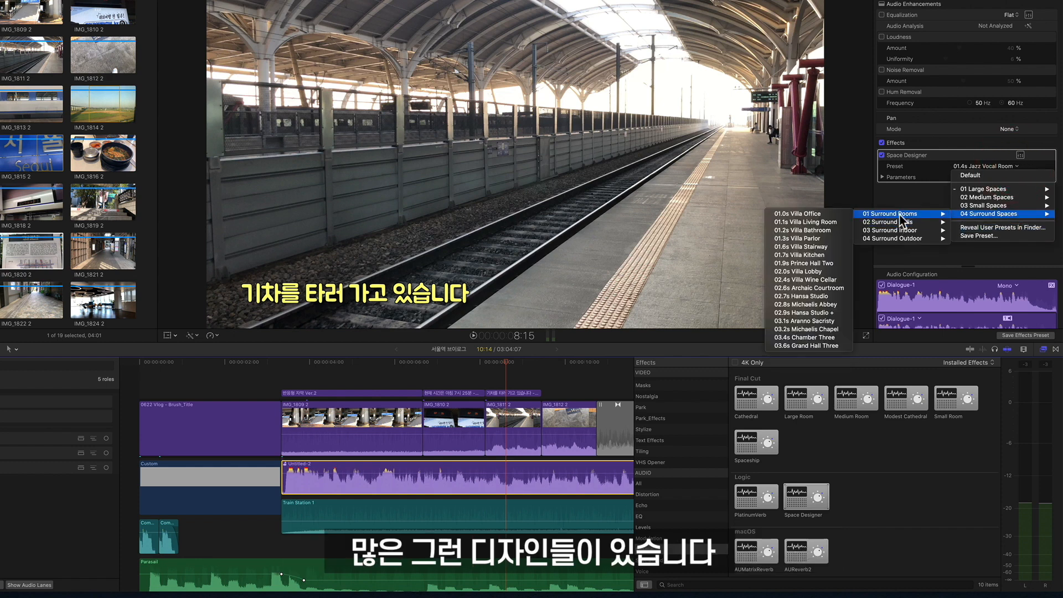
pyautogui.click(825, 347)
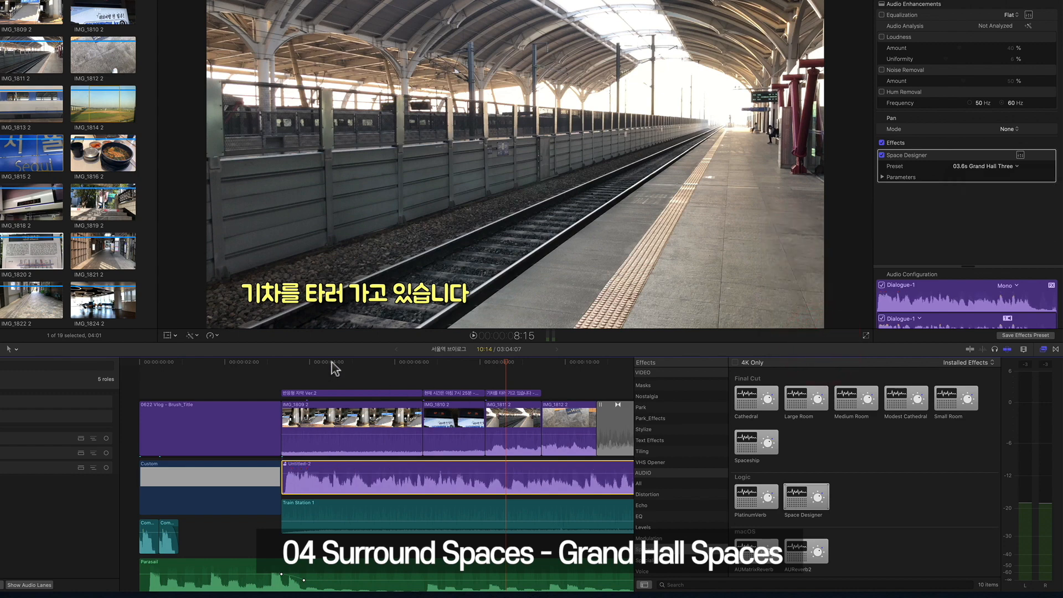
# - Play the voice clip from its start to hear the Grand Hall Three preset, and stop playback
pyautogui.click(287, 364)
pyautogui.click(472, 336)
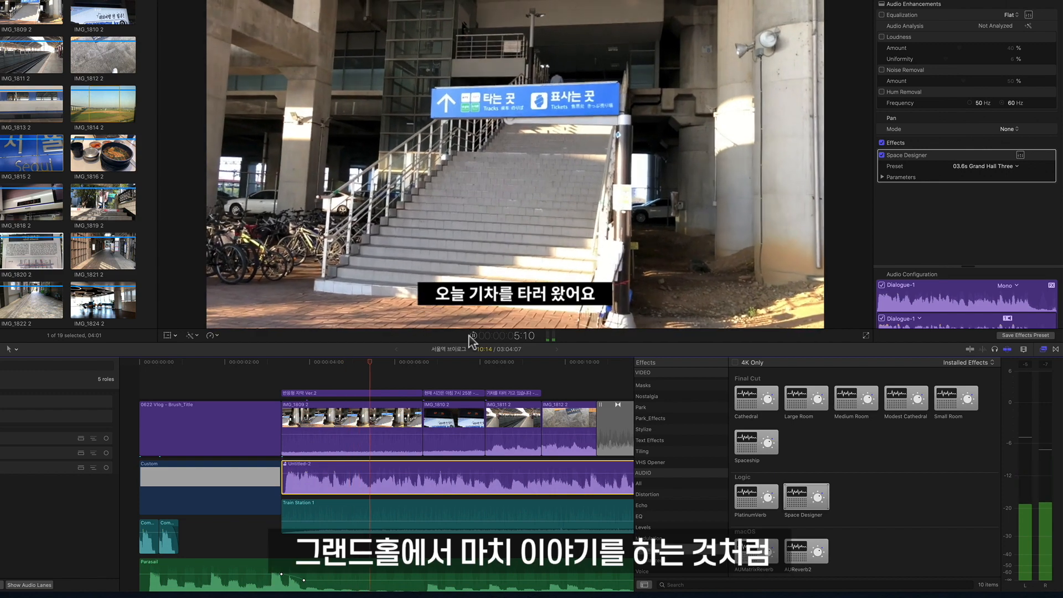
pyautogui.click(471, 336)
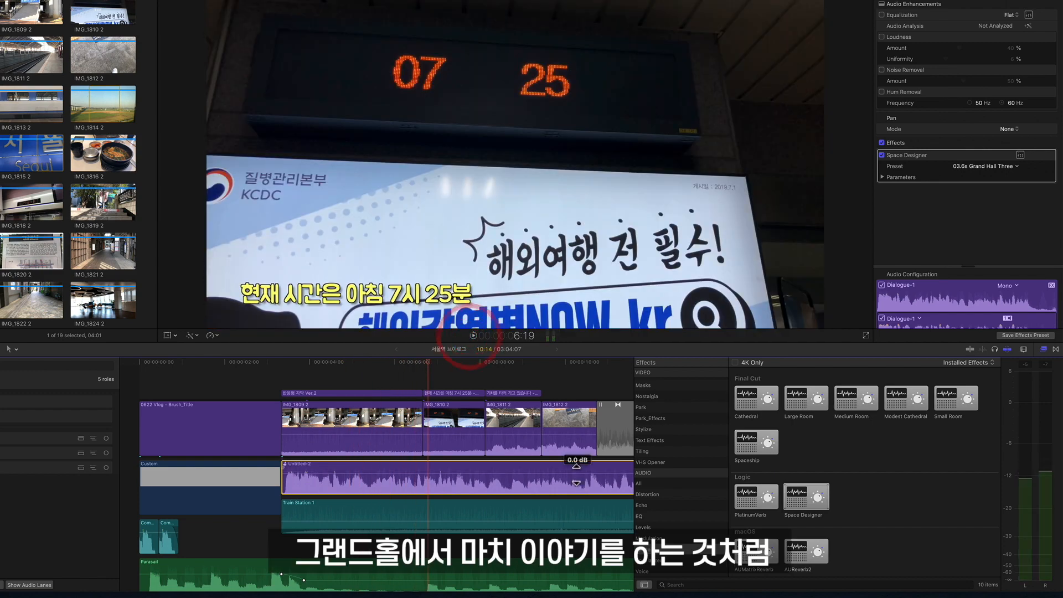
# - Remove the Space Designer effect from the voice clip and apply the Helium effect from the Voice category to it
pyautogui.click(915, 162)
pyautogui.press('Delete')
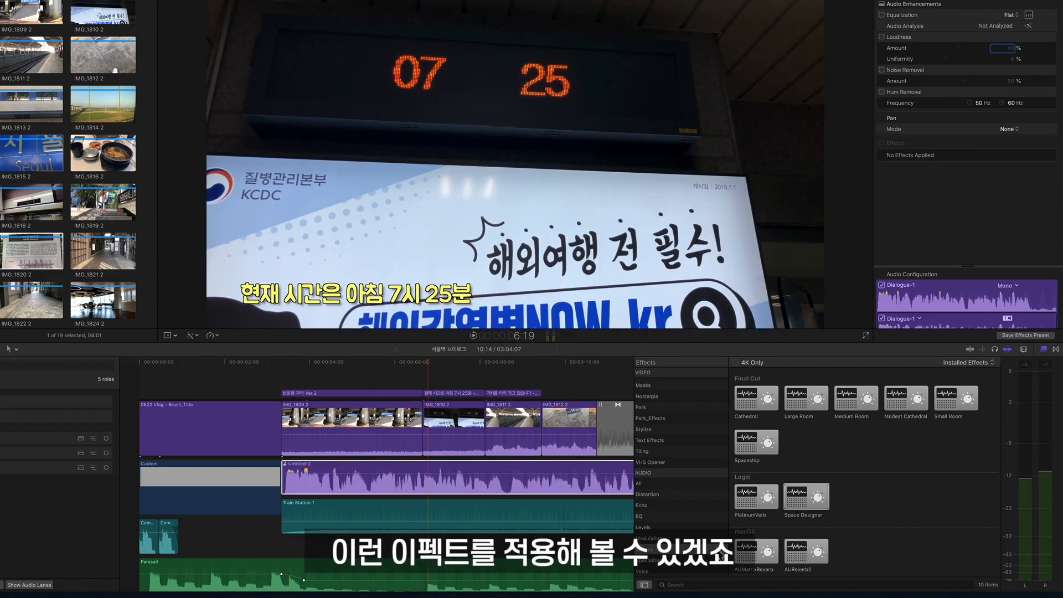
pyautogui.click(669, 561)
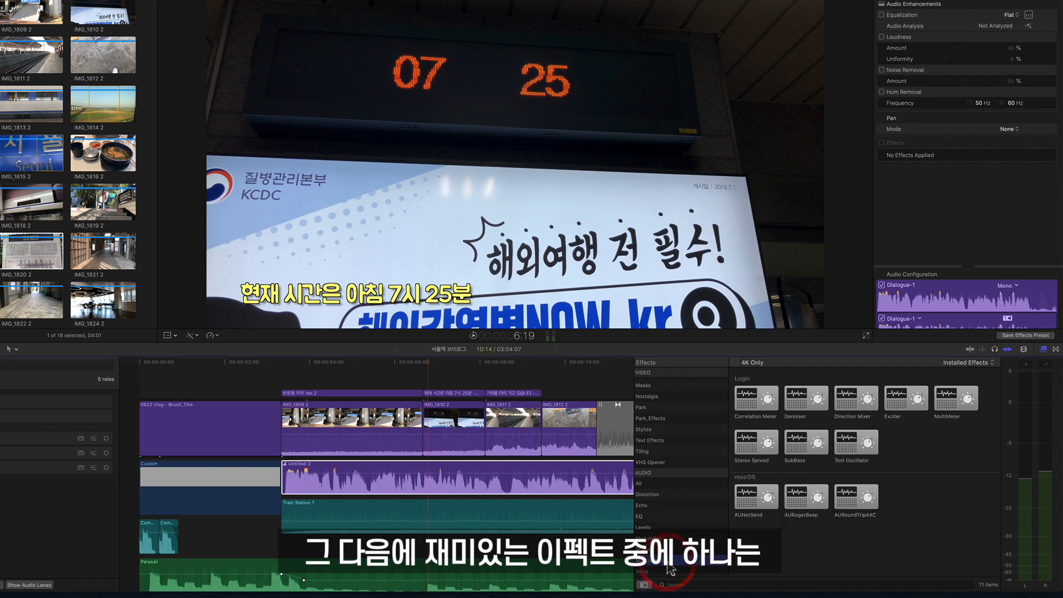
pyautogui.click(670, 571)
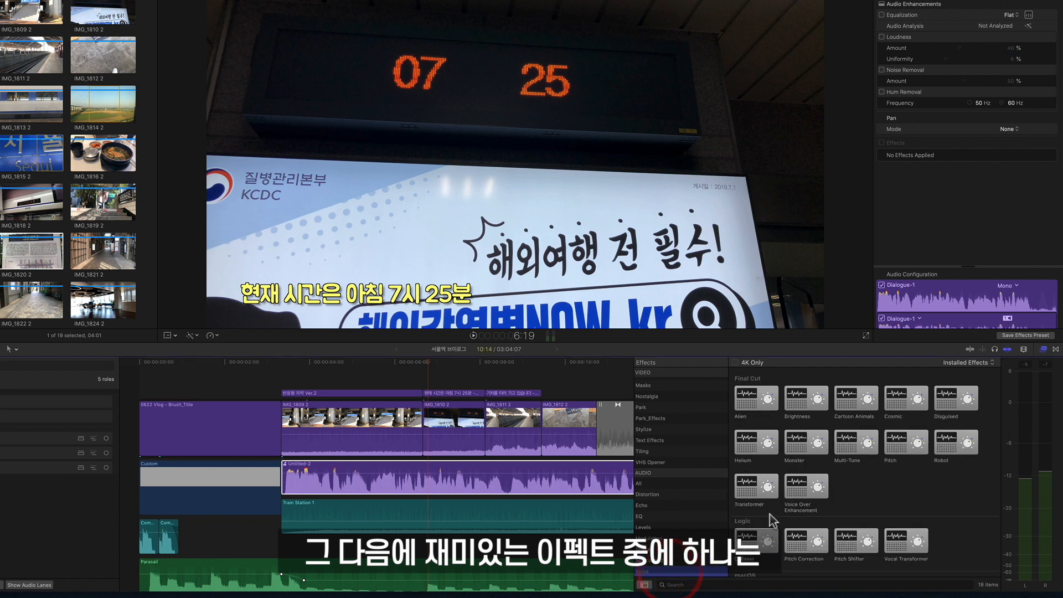
pyautogui.scroll(-2, 864, 496)
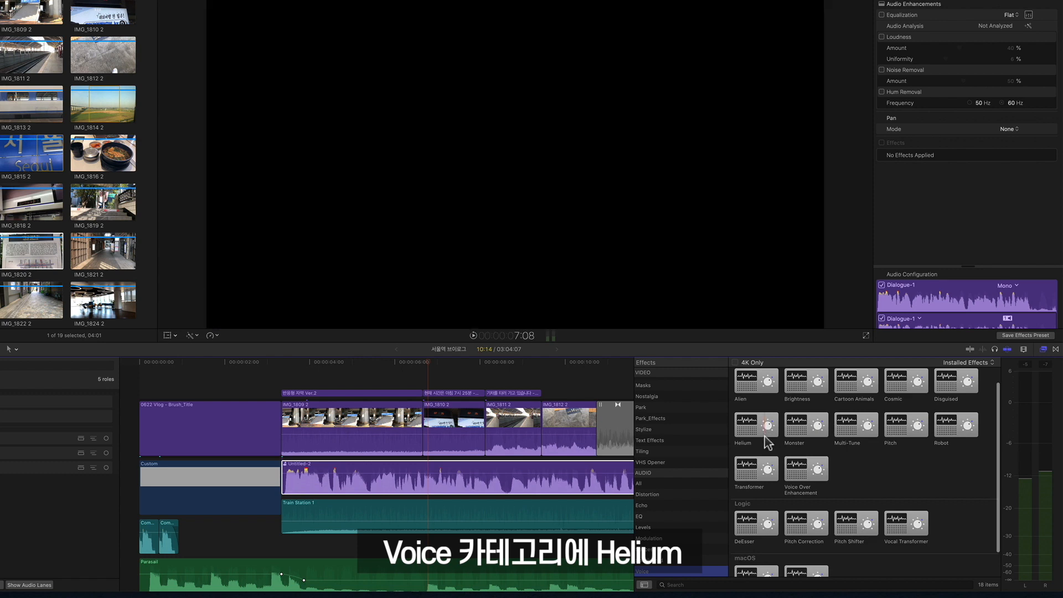
pyautogui.moveTo(767, 441); pyautogui.dragTo(404, 469)
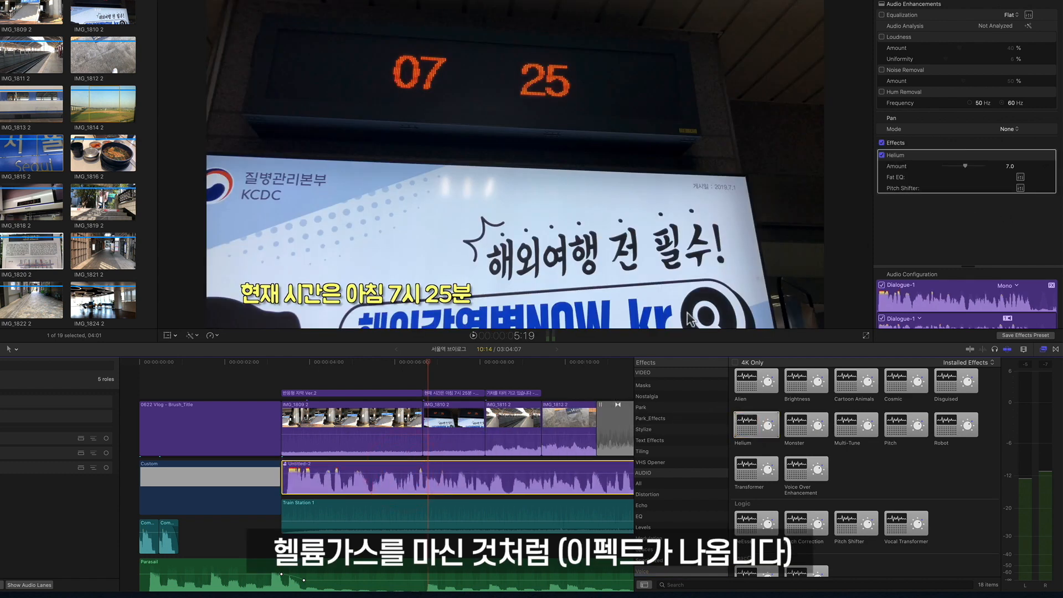
# - Play the voice clip from the playhead to hear the Helium effect, and stop playback
pyautogui.press('space')
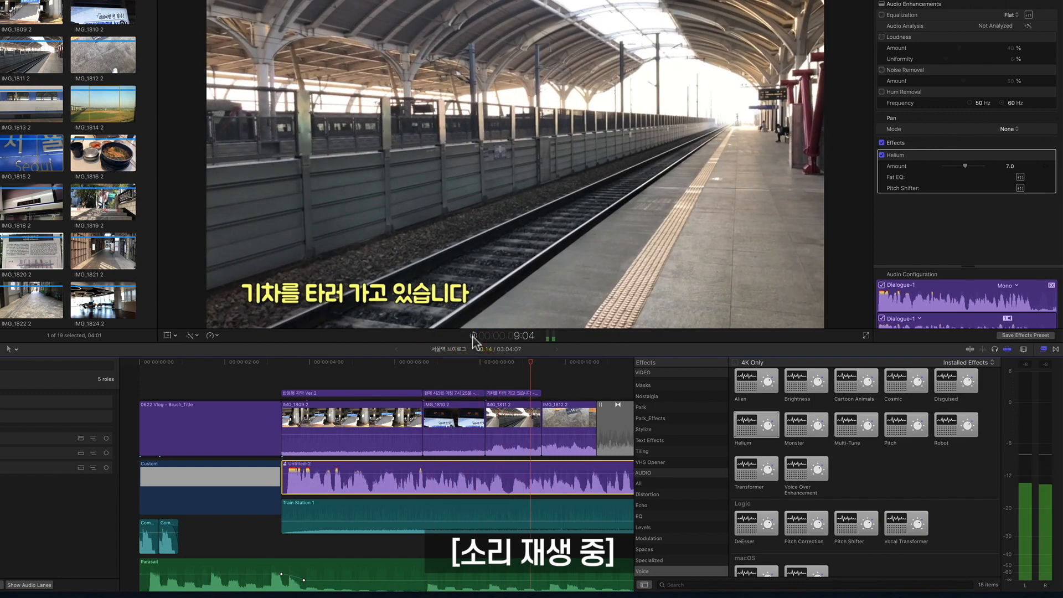
pyautogui.click(473, 335)
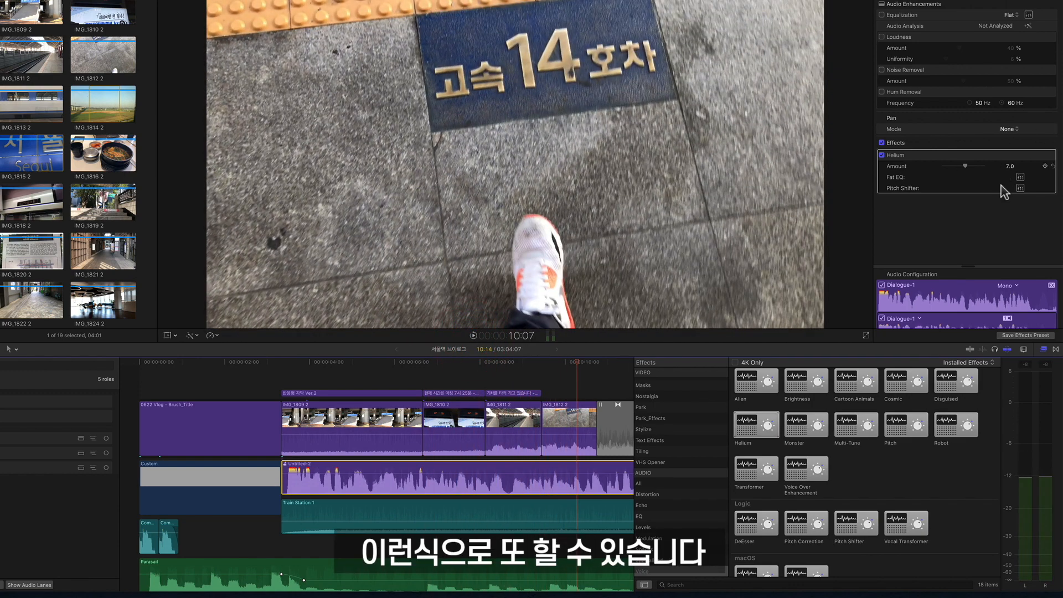
# - Open Helium's Pitch Shifter settings, move their window over the viewer, and set Semi Tones to -4
pyautogui.click(1021, 188)
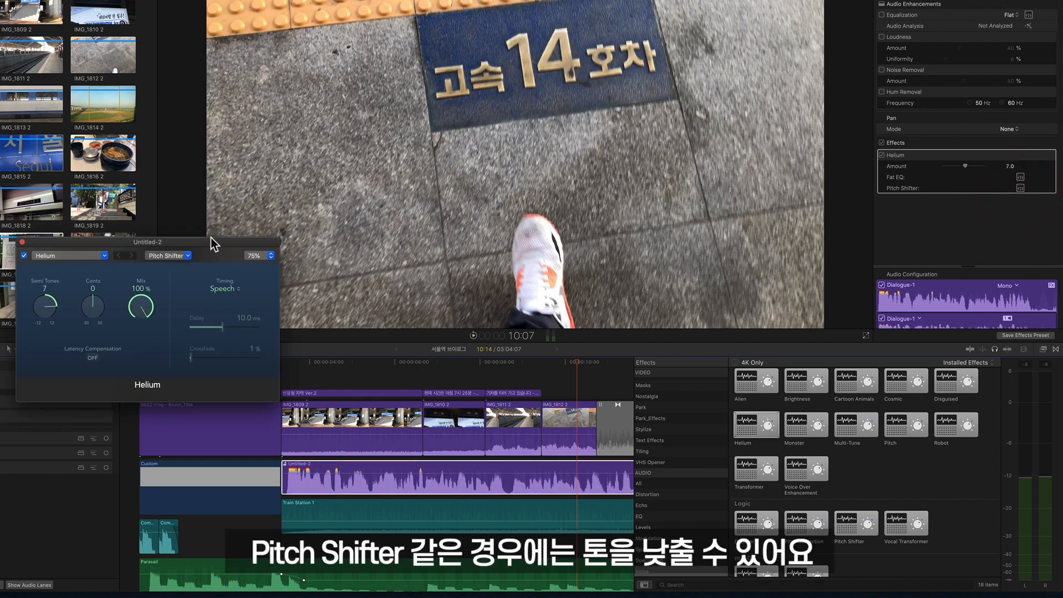
pyautogui.moveTo(212, 244); pyautogui.dragTo(724, 168)
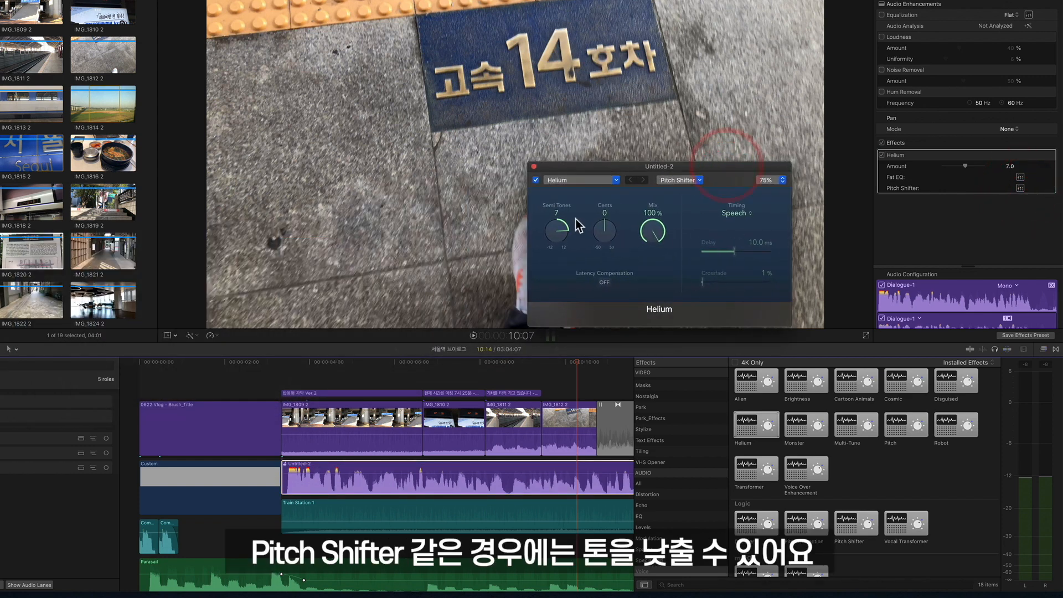
pyautogui.moveTo(560, 224); pyautogui.dragTo(612, 294)
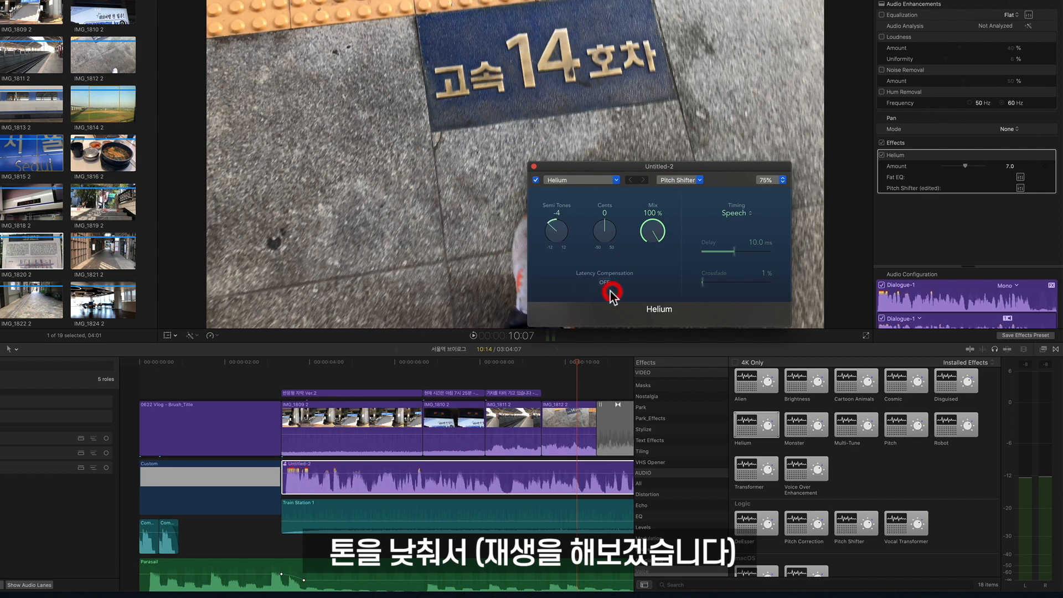
# - Play the voice clip from its start to hear the lowered pitch, and stop playback
pyautogui.click(288, 363)
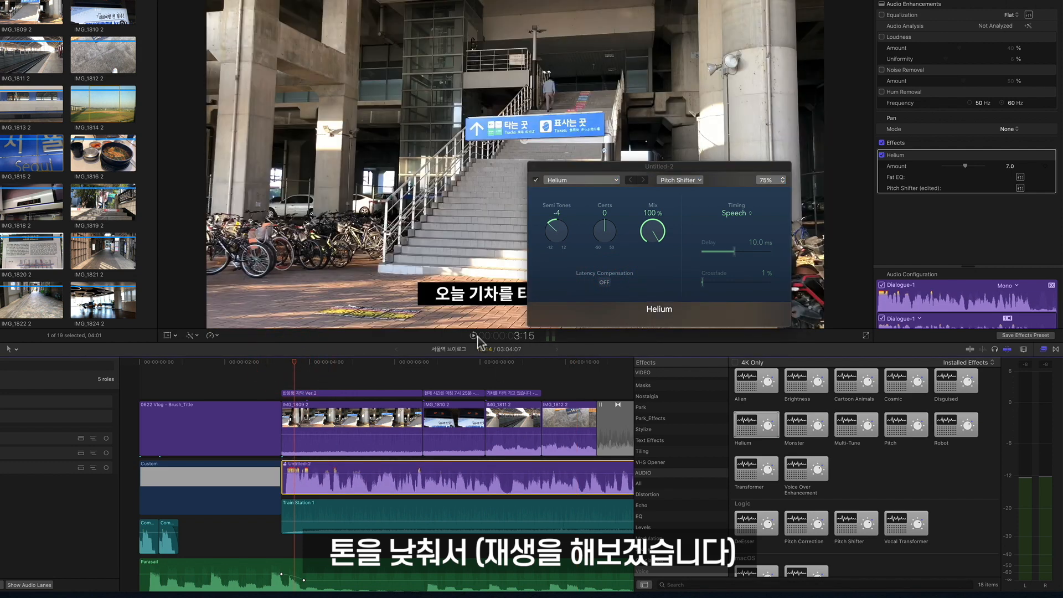
pyautogui.click(474, 335)
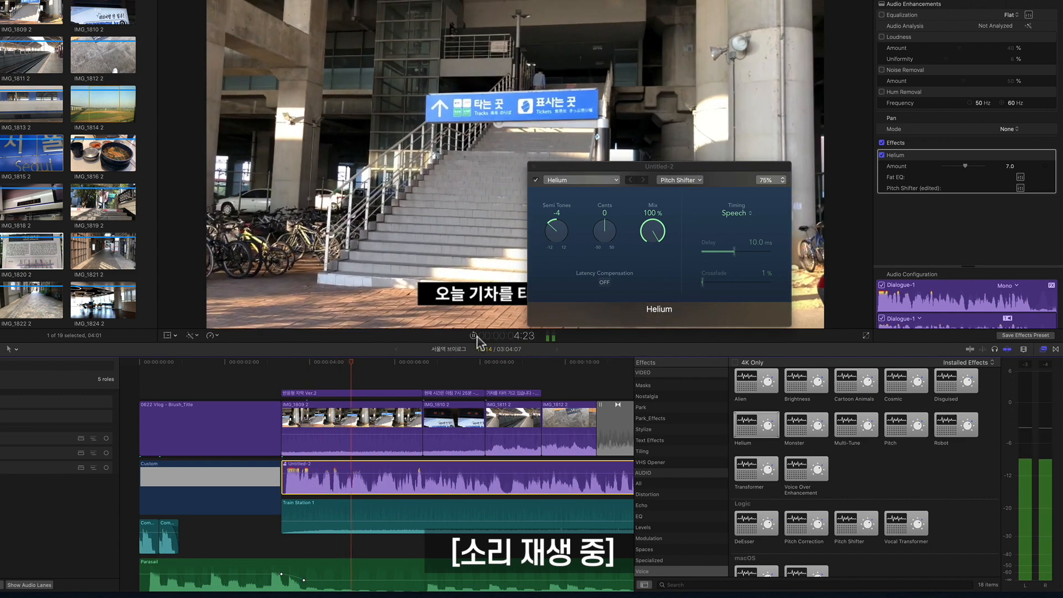
pyautogui.click(474, 335)
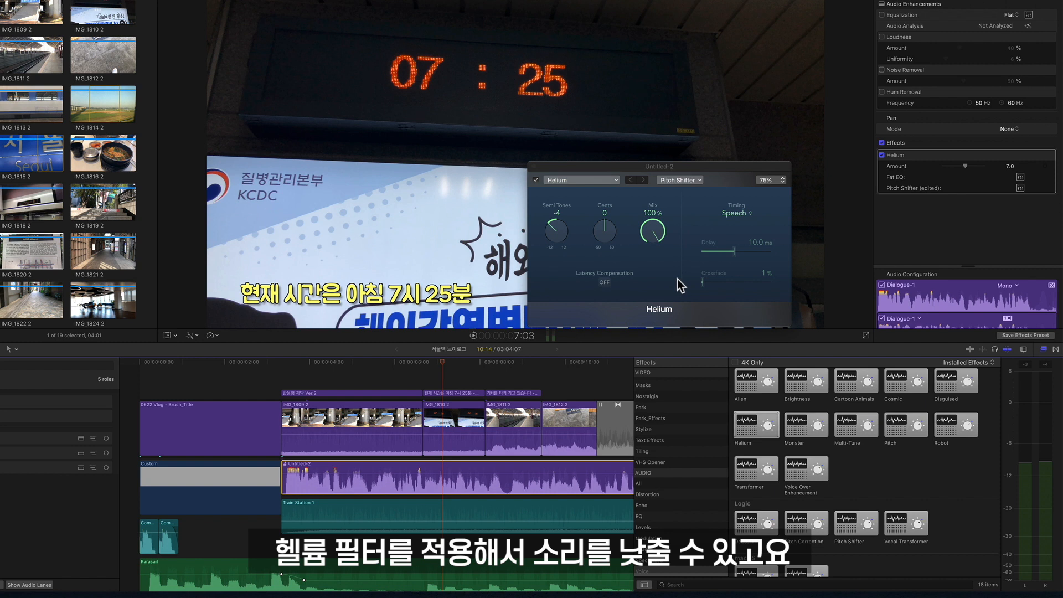
# - Set the Pitch Shifter's Semi Tones to 6 and close its settings window
pyautogui.moveTo(558, 215); pyautogui.dragTo(557, 192)
pyautogui.moveTo(578, 133); pyautogui.dragTo(576, 122)
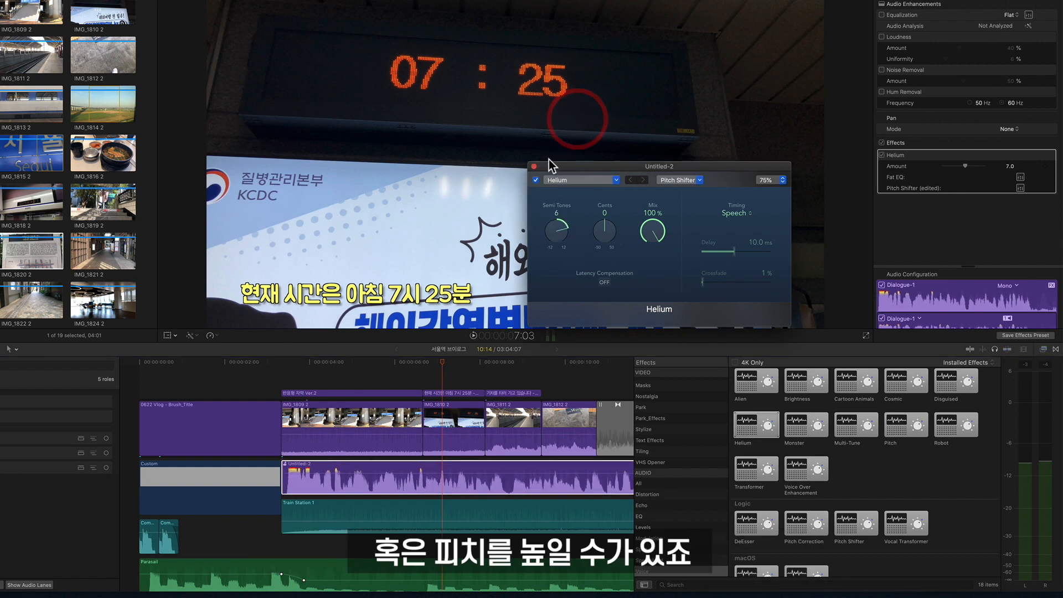
pyautogui.click(534, 167)
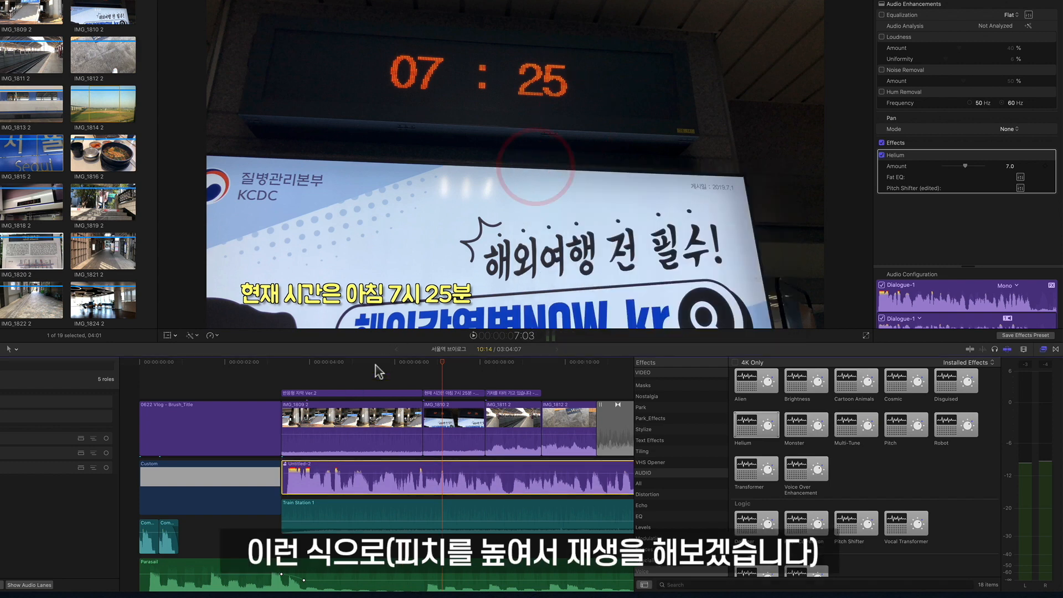
# - Play the voice clip from the playhead to hear the raised pitch, and stop playback
pyautogui.click(473, 336)
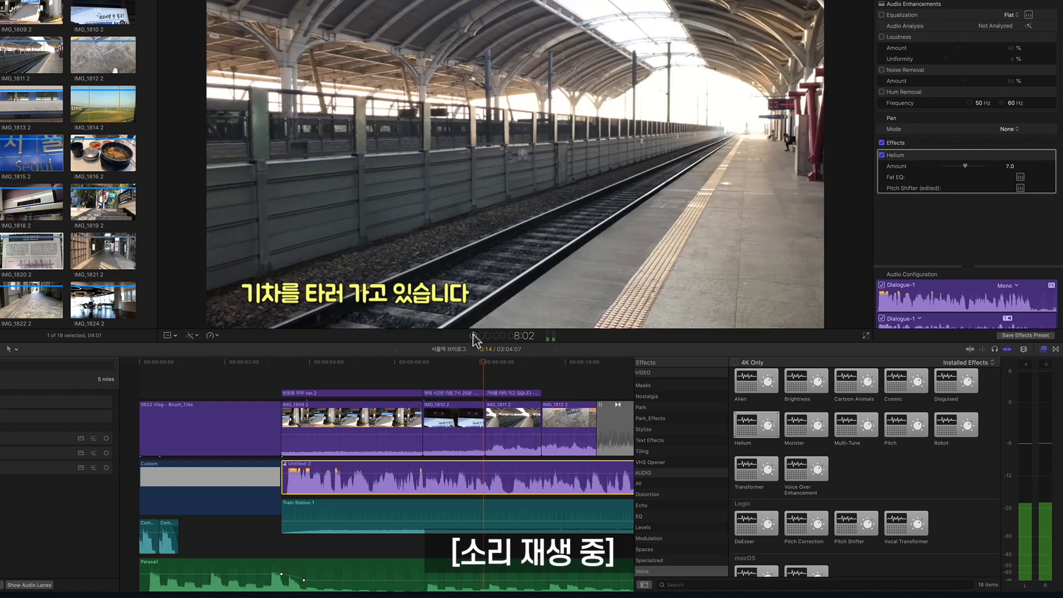
pyautogui.click(473, 335)
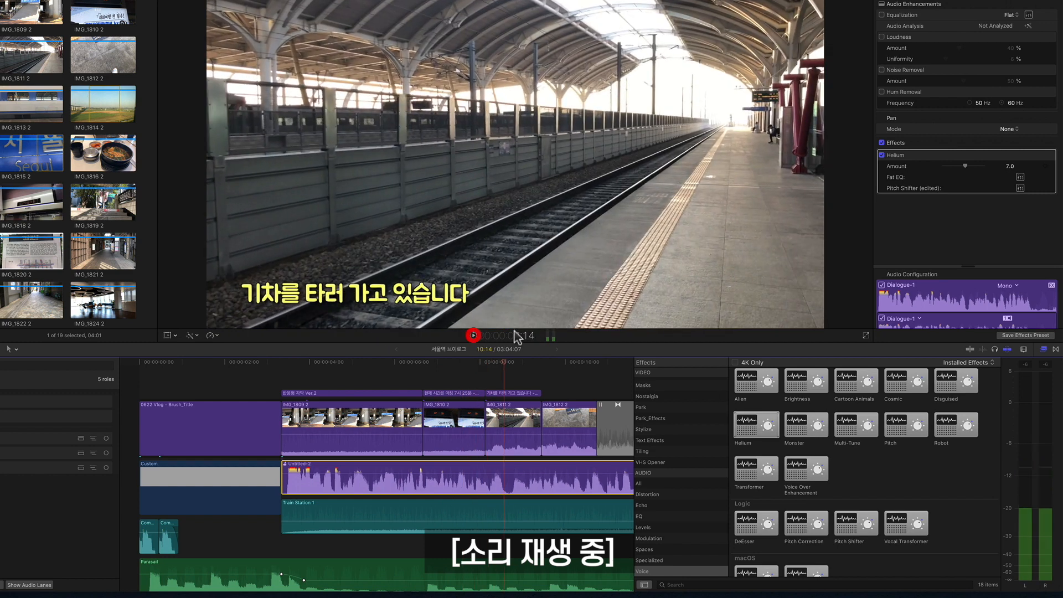
# - Remove the Helium effect from the voice clip and list all audio effects in the effects browser
pyautogui.click(906, 157)
pyautogui.press('Delete')
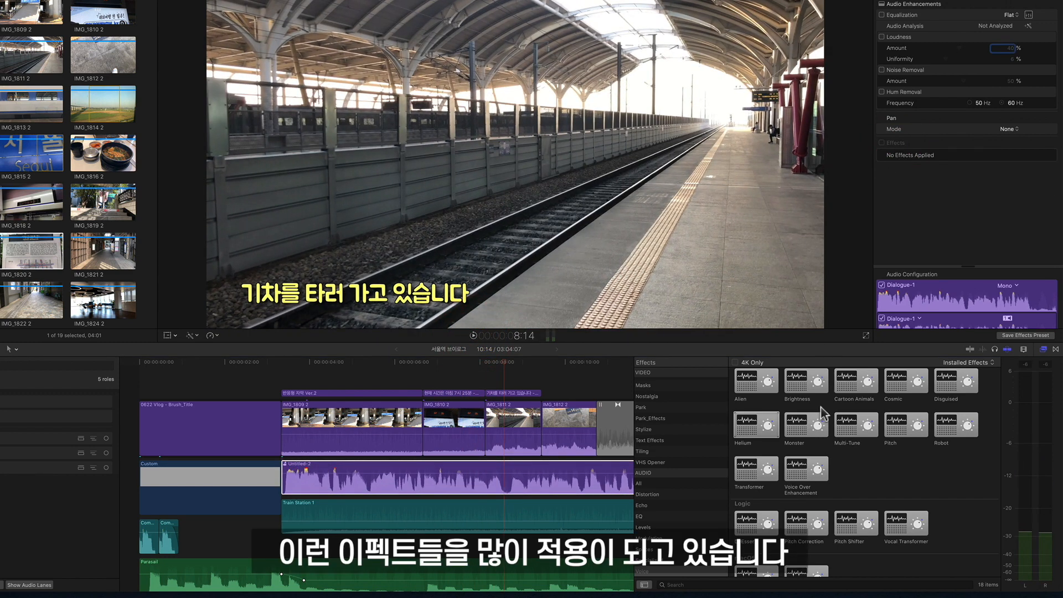
pyautogui.scroll(-2, 893, 510)
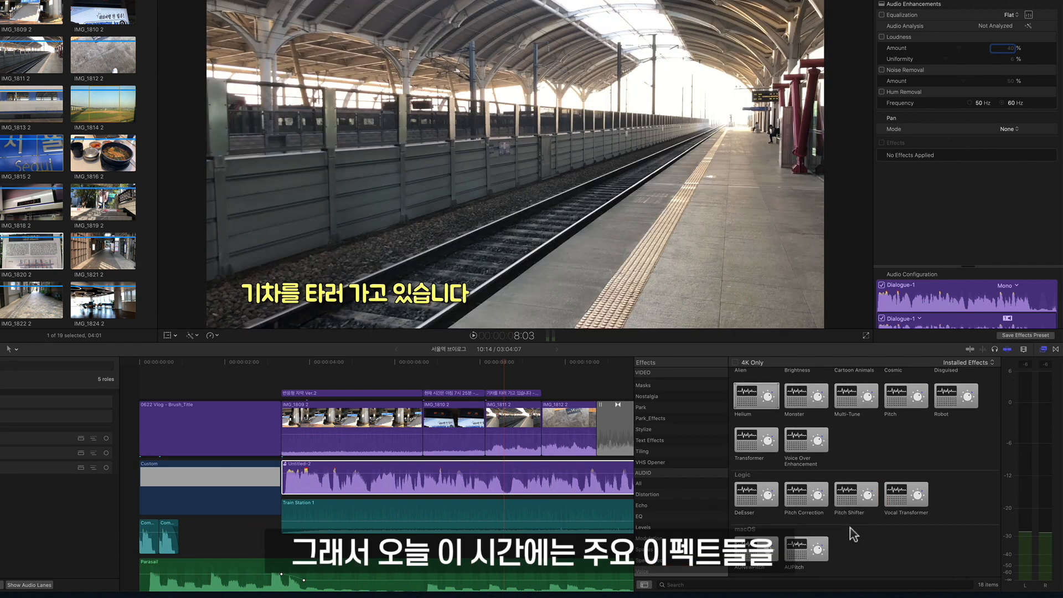
pyautogui.click(719, 483)
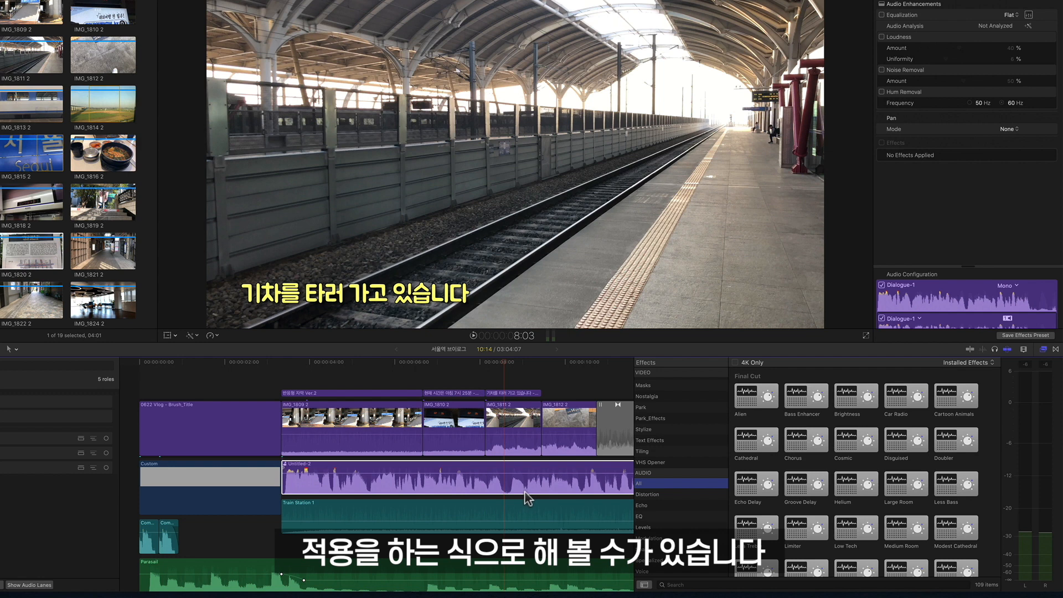
pyautogui.hscroll(5, 536, 490)
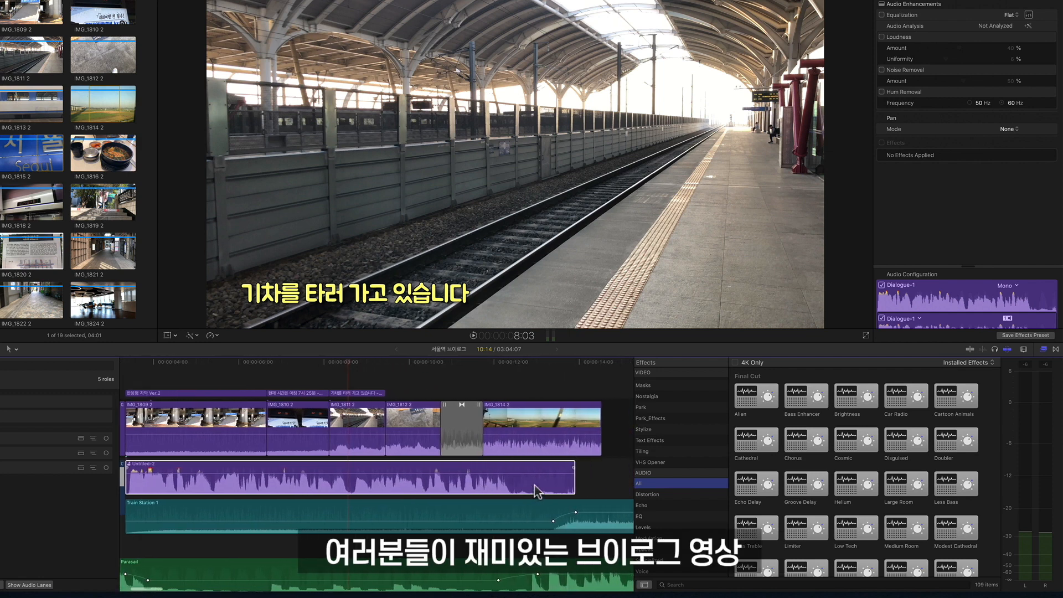